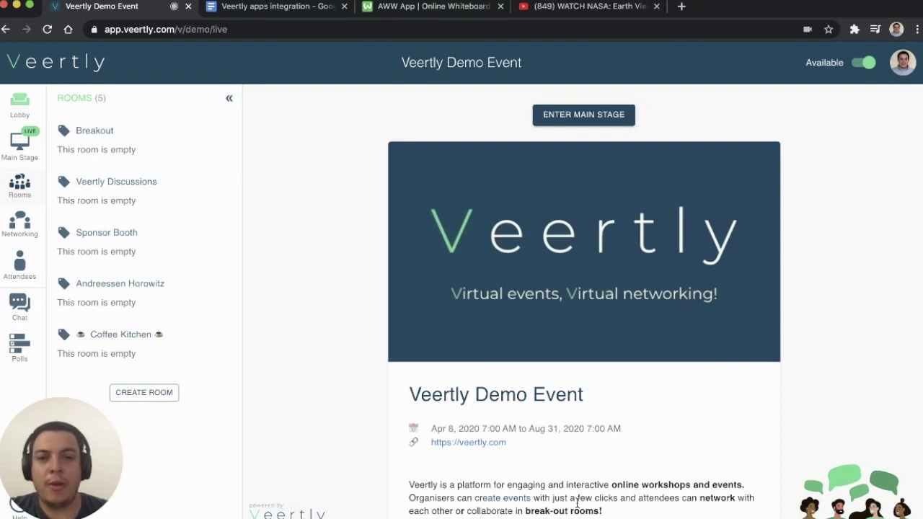
Step: Start a new room named 'Custom apps', expand advanced configuration, and describe it as 'Custom apps demo'
{"action": "left_click", "coordinate": [157, 396]}
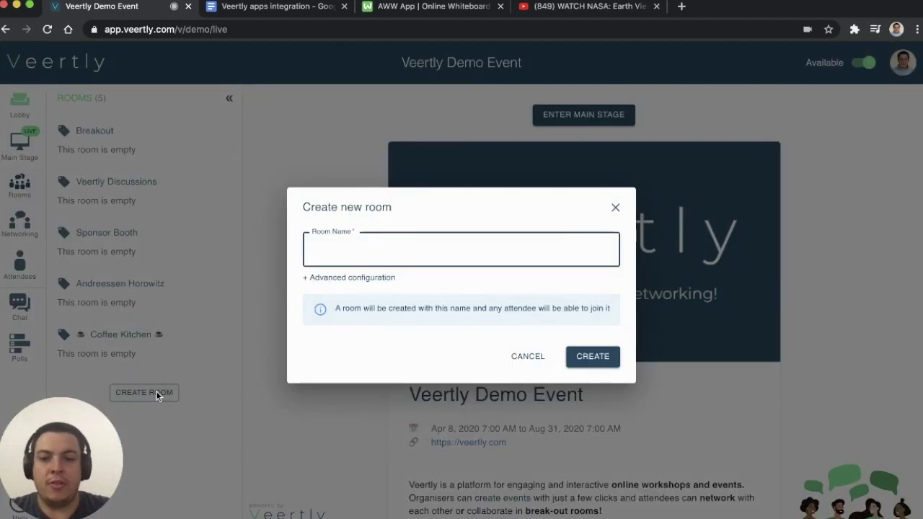
{"action": "type", "text": "Custom"}
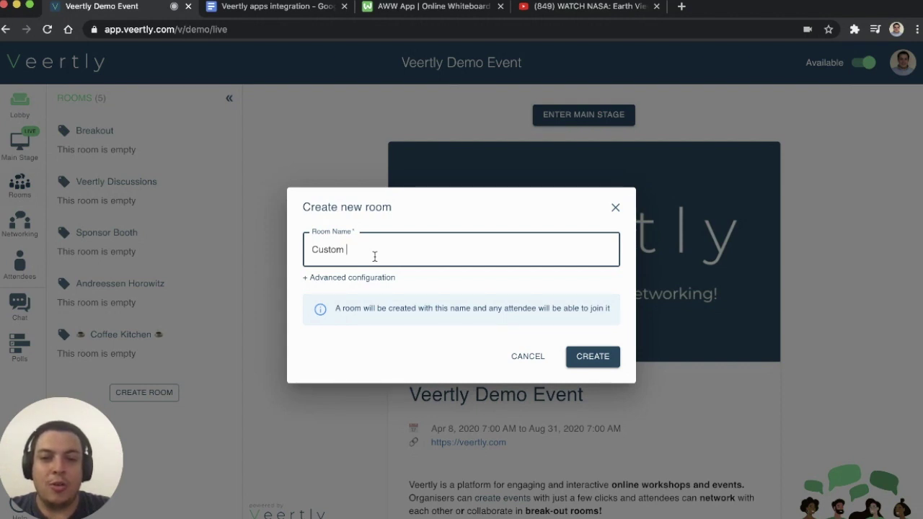
{"action": "type", "text": "apps"}
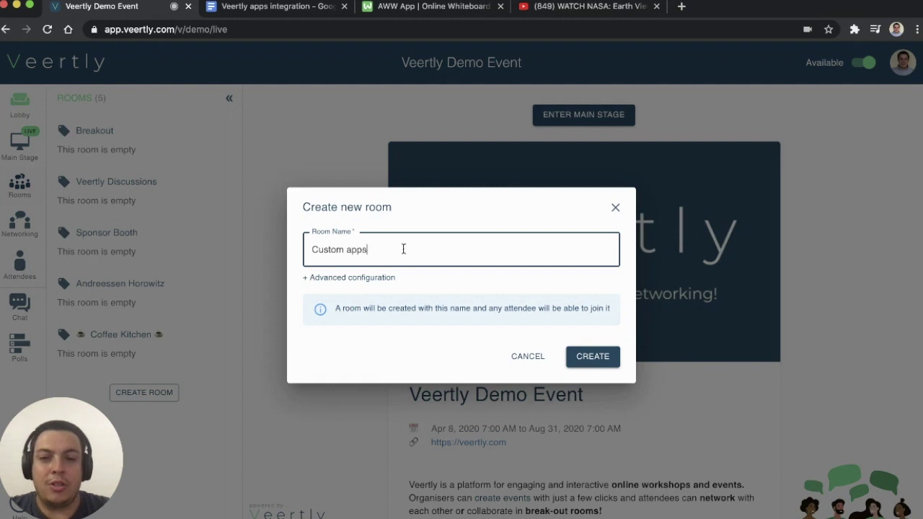
{"action": "left_click", "coordinate": [343, 279]}
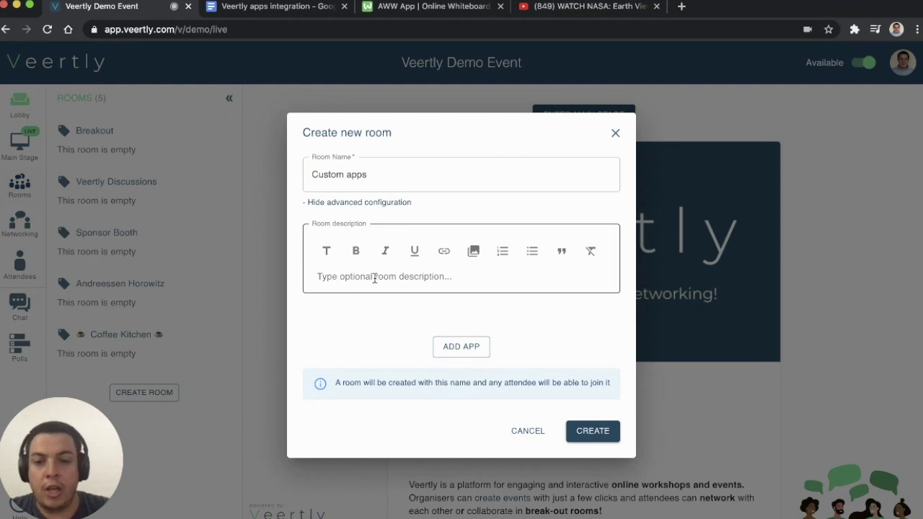
{"action": "left_click", "coordinate": [374, 280]}
{"action": "type", "text": "Custom"}
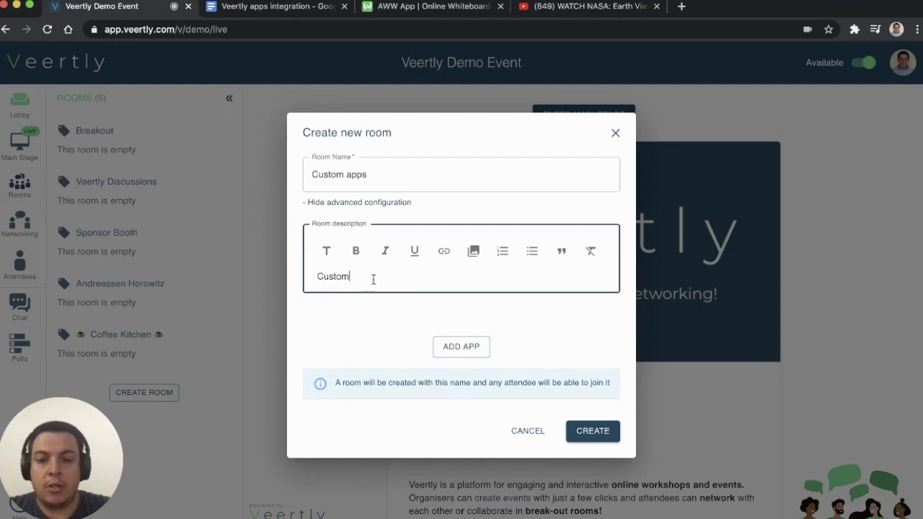
{"action": "type", "text": " apps demo"}
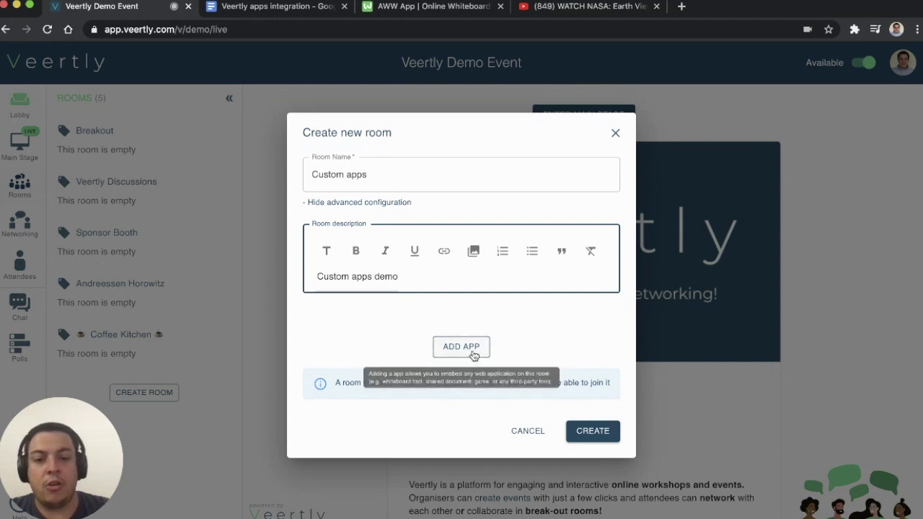
Step: Add a 'Shared document' app whose URL is the Veertly apps integration Google Doc's address
{"action": "left_click", "coordinate": [472, 350]}
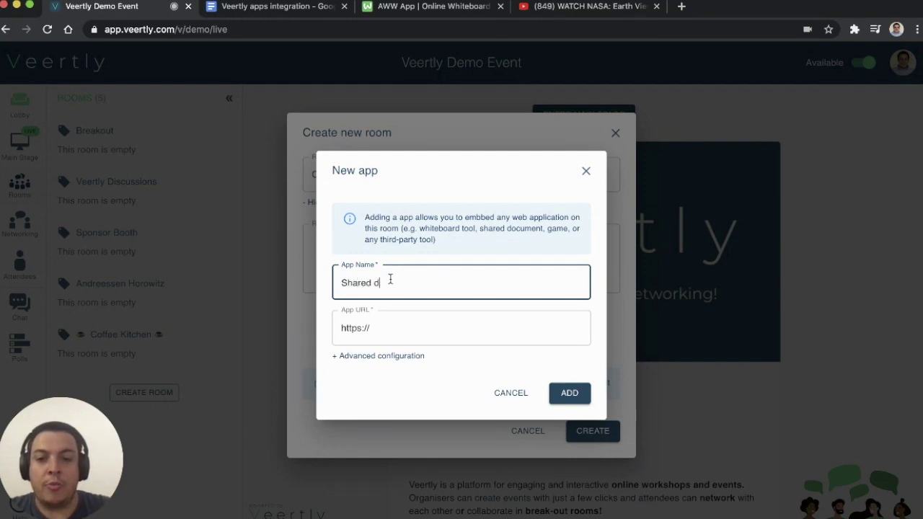
{"action": "type", "text": "Shared document"}
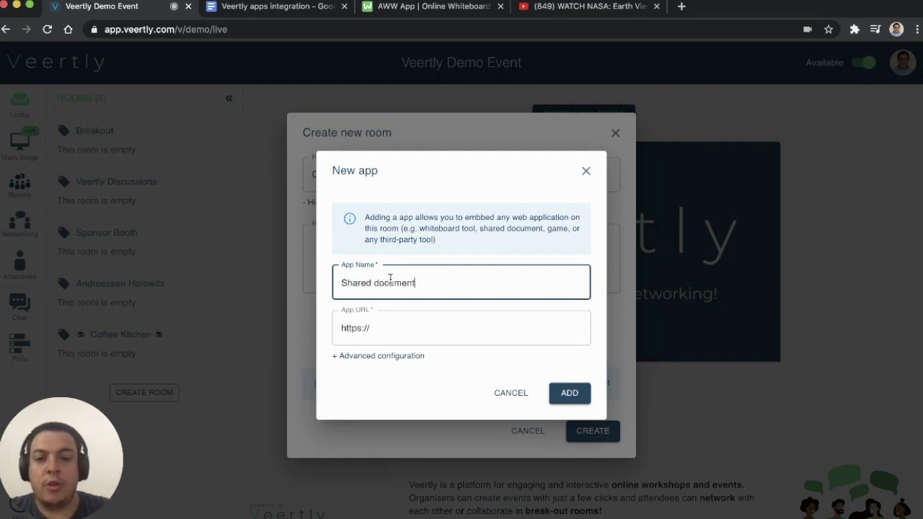
{"action": "left_click", "coordinate": [293, 8]}
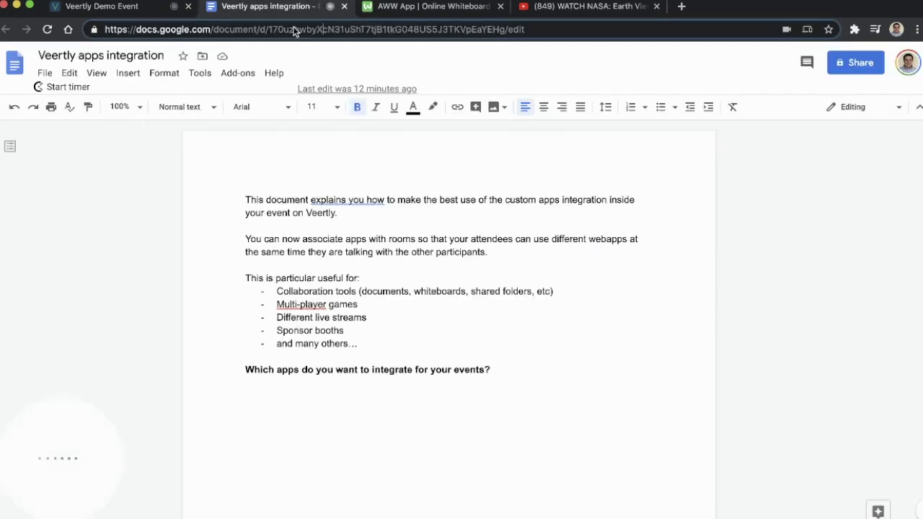
{"action": "left_click", "coordinate": [295, 29]}
{"action": "left_click", "coordinate": [100, 7]}
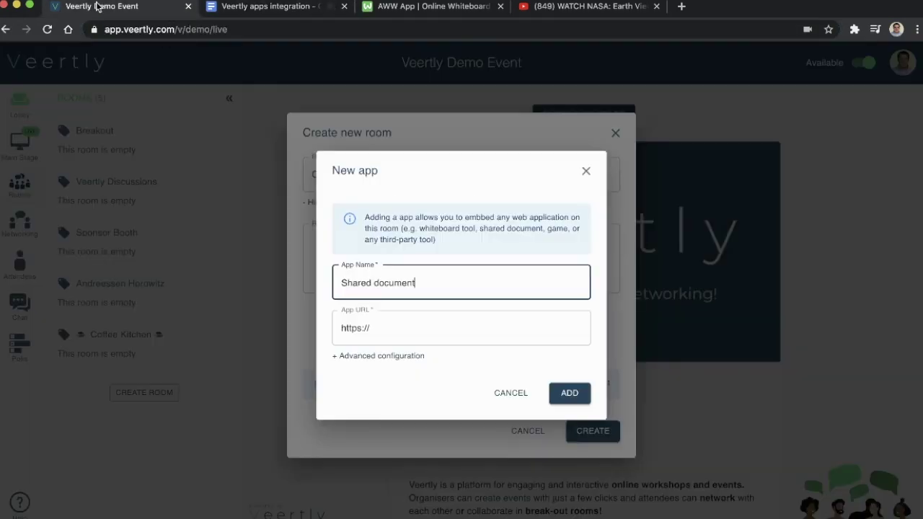
{"action": "left_click", "coordinate": [440, 333]}
{"action": "key", "text": "ctrl+v"}
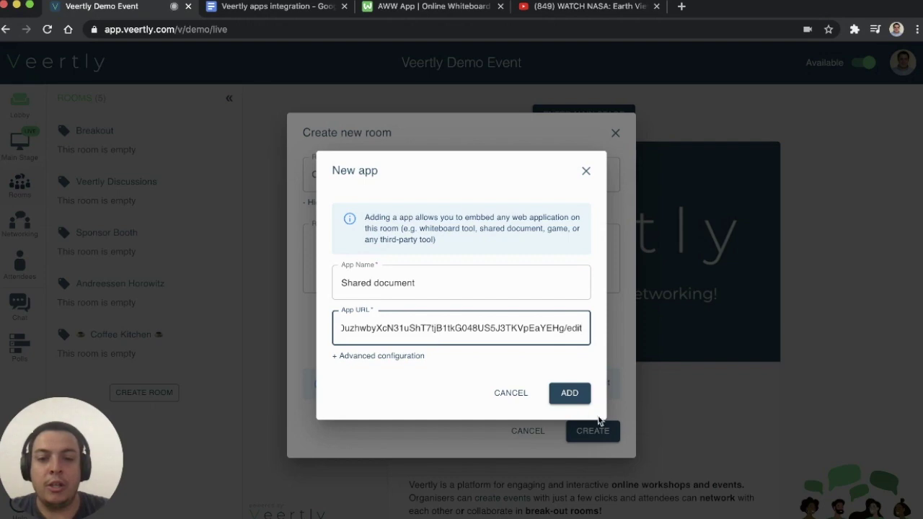
{"action": "left_click", "coordinate": [577, 398]}
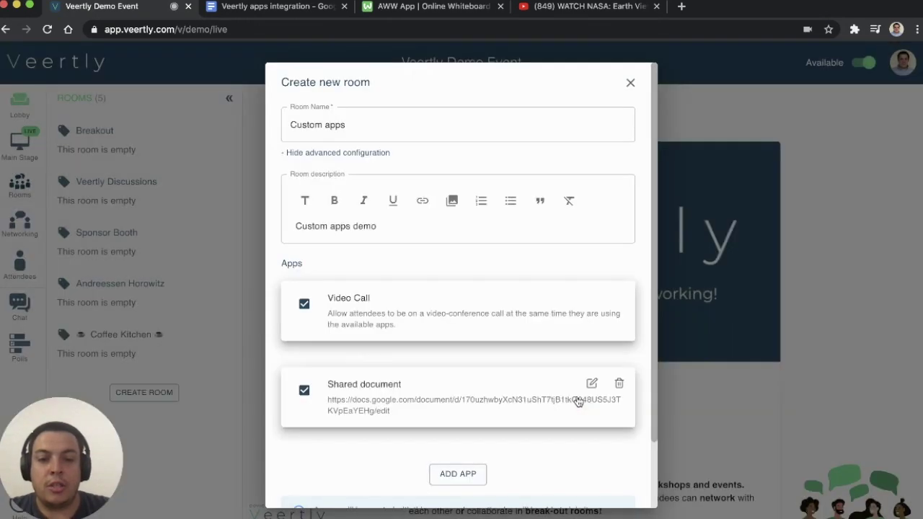
{"action": "scroll", "coordinate": [483, 461], "scroll_direction": "down", "scroll_amount": 2}
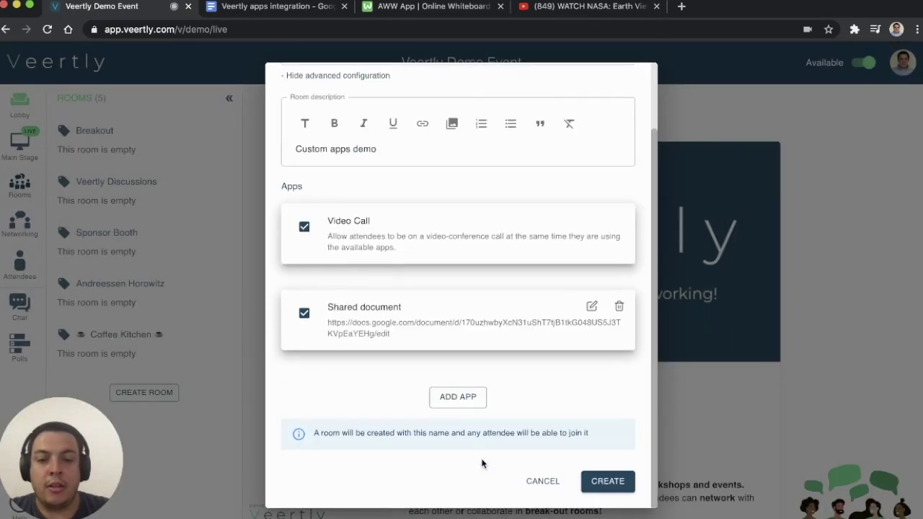
Step: Fill a new 'Whiteboard' app form with the AWW board's address copied from its tab
{"action": "left_click", "coordinate": [468, 402]}
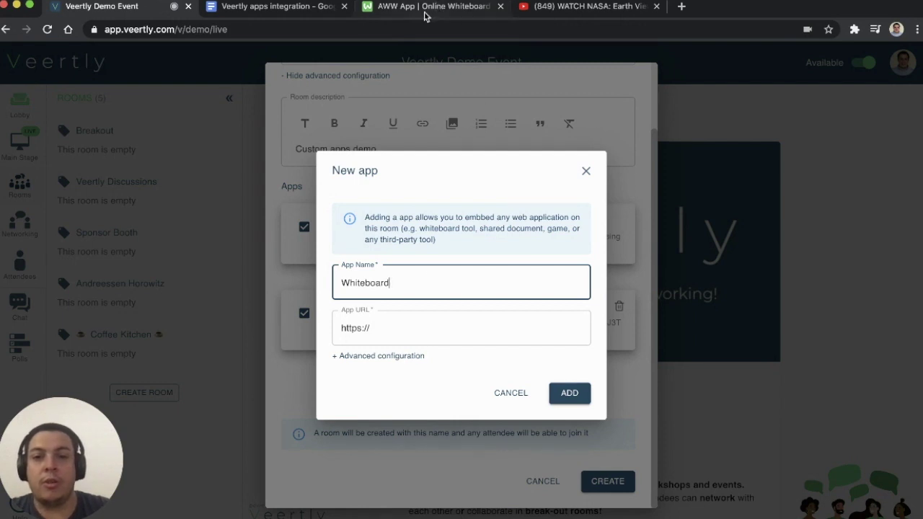
{"action": "left_click", "coordinate": [423, 9]}
{"action": "left_click", "coordinate": [320, 31]}
{"action": "key", "text": "ctrl+c"}
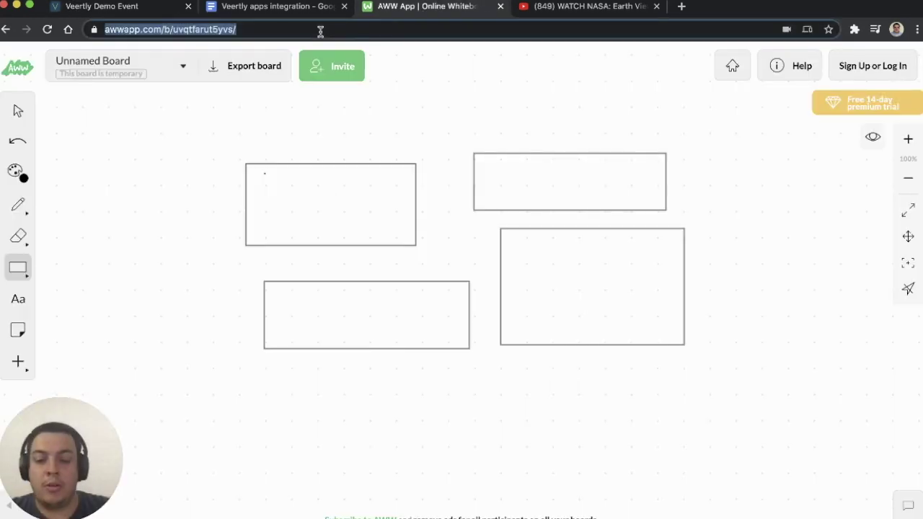
{"action": "left_click", "coordinate": [119, 13]}
{"action": "left_click", "coordinate": [499, 339]}
{"action": "key", "text": "ctrl+a"}
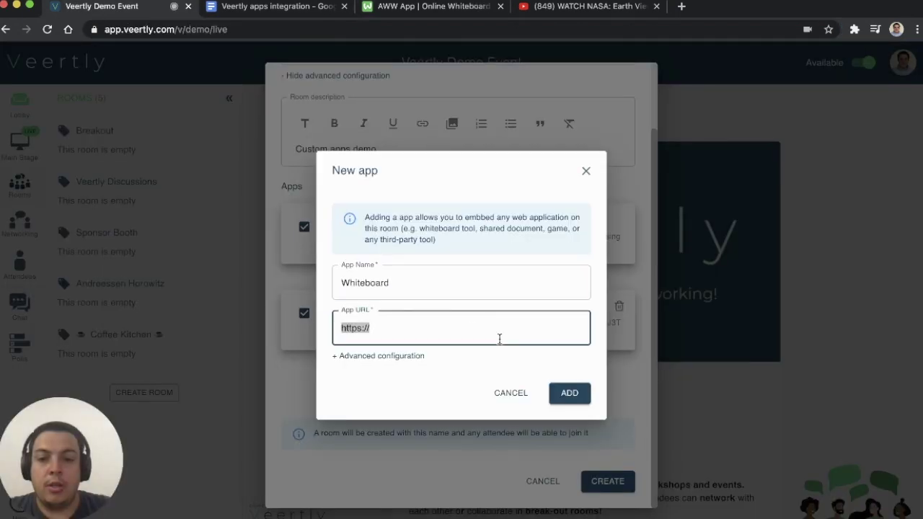
{"action": "key", "text": "ctrl+v"}
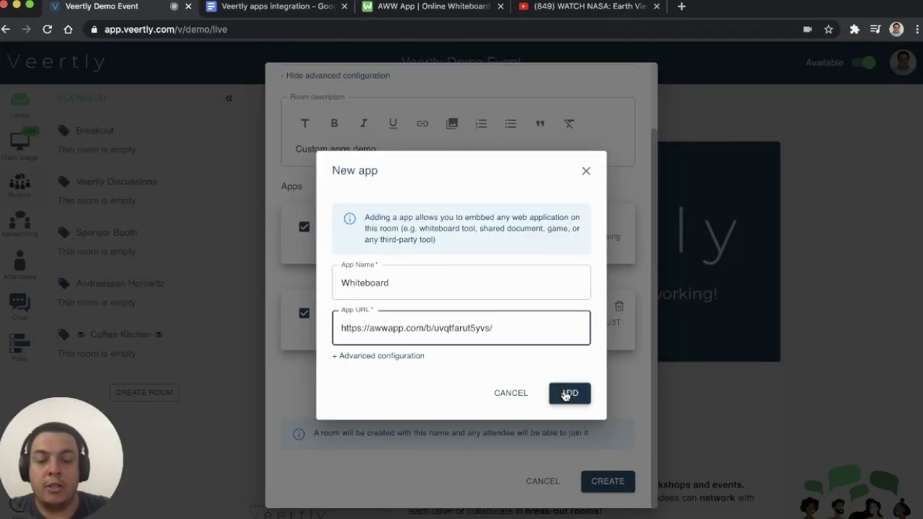
{"action": "left_click", "coordinate": [392, 9]}
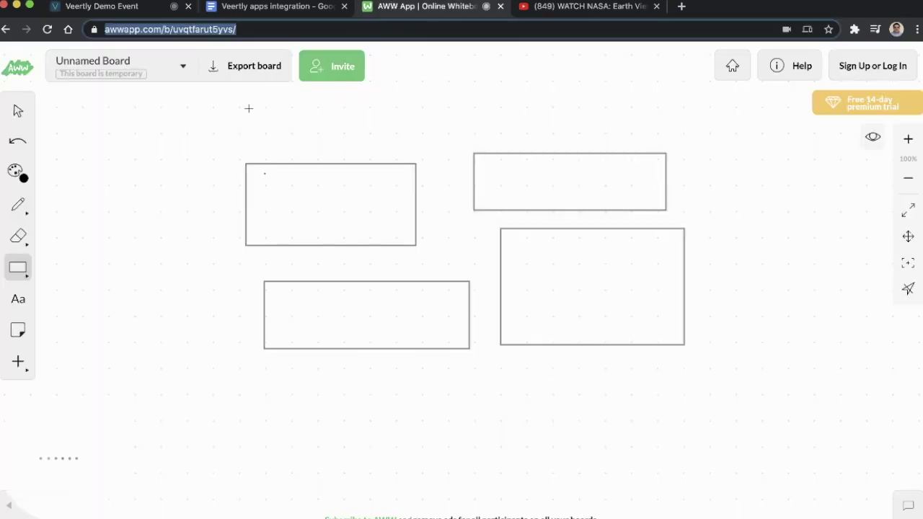
Step: View the AWW board's iFrame embed code under Export board, then close the share window
{"action": "left_click", "coordinate": [259, 68]}
{"action": "mouse_move", "coordinate": [321, 102]}
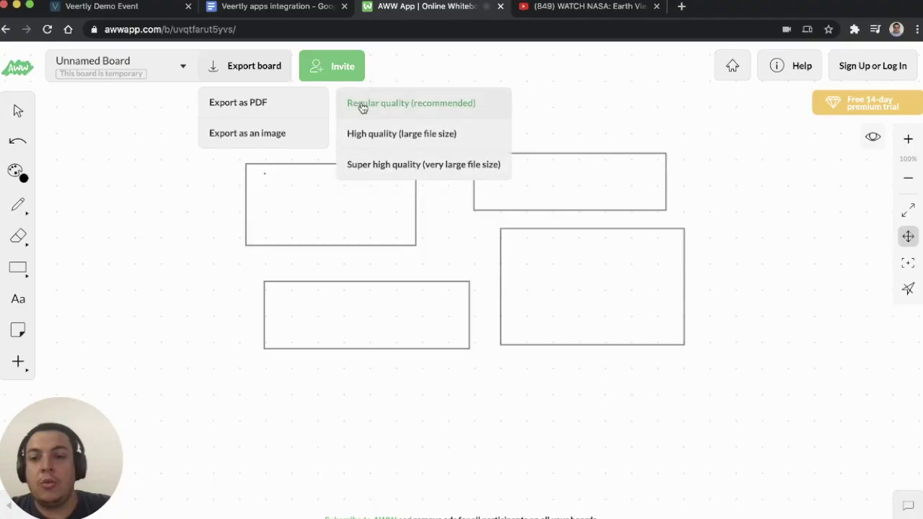
{"action": "left_click", "coordinate": [334, 66]}
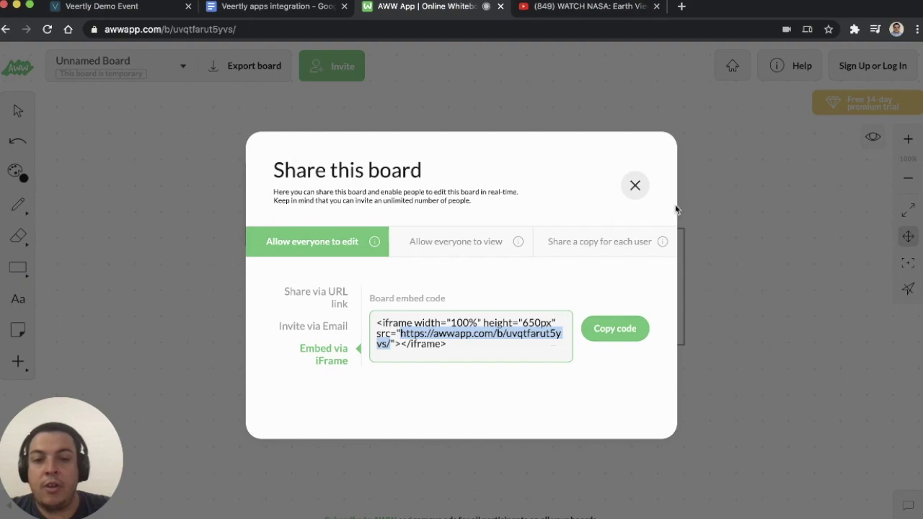
{"action": "left_click", "coordinate": [635, 186]}
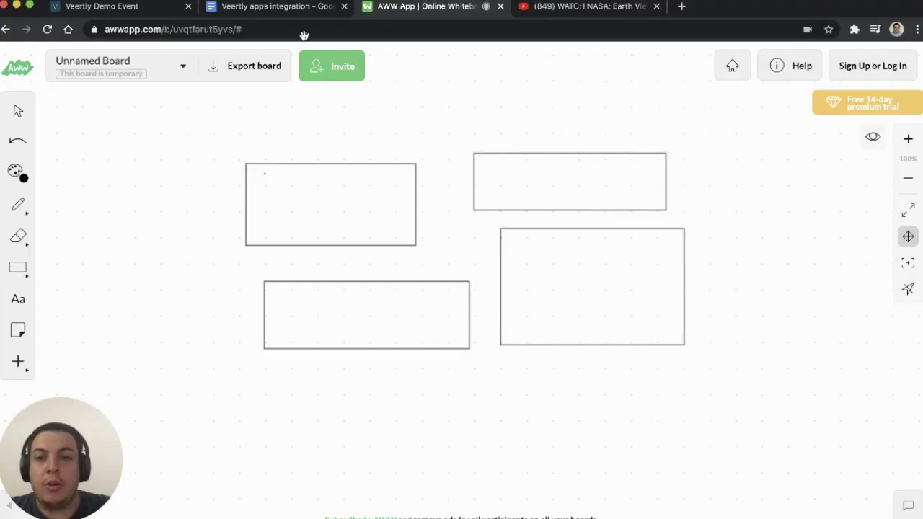
Step: Save the Whiteboard app to the room and begin another blank app form
{"action": "left_click", "coordinate": [124, 6]}
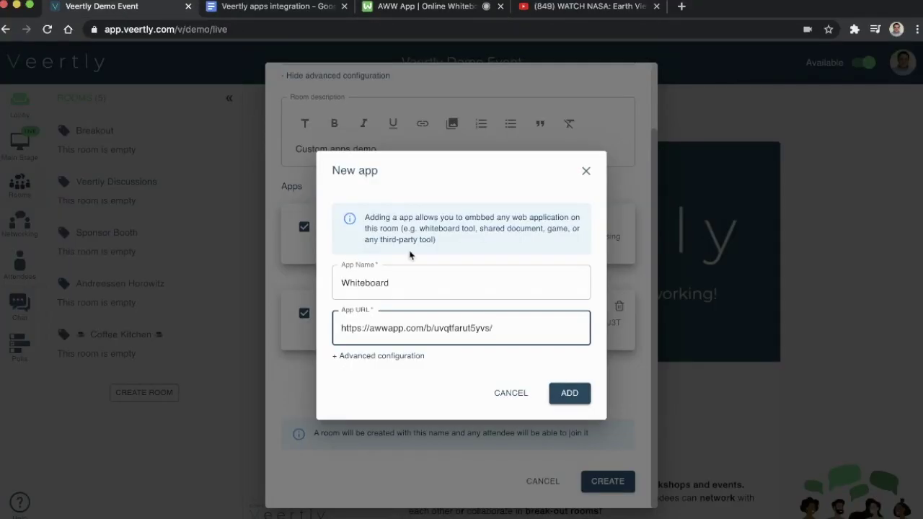
{"action": "triple_click", "coordinate": [403, 324]}
{"action": "left_click", "coordinate": [403, 324]}
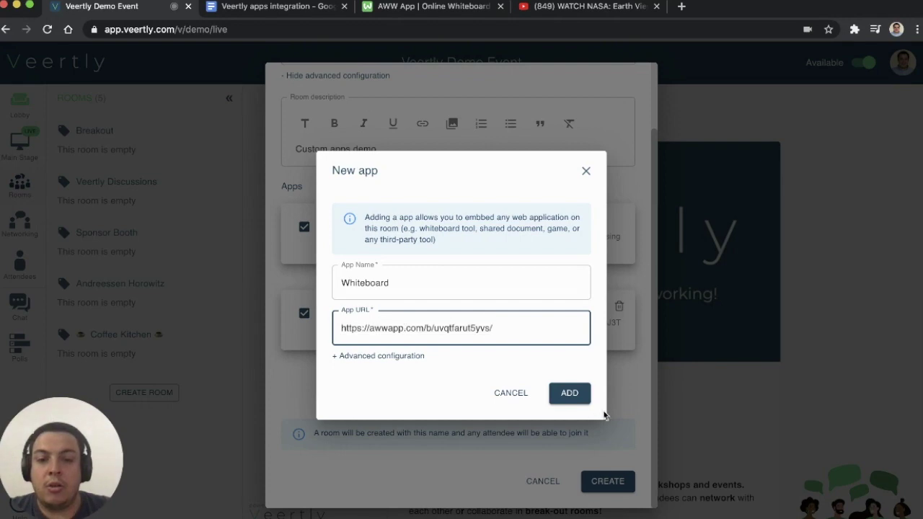
{"action": "left_click", "coordinate": [571, 394]}
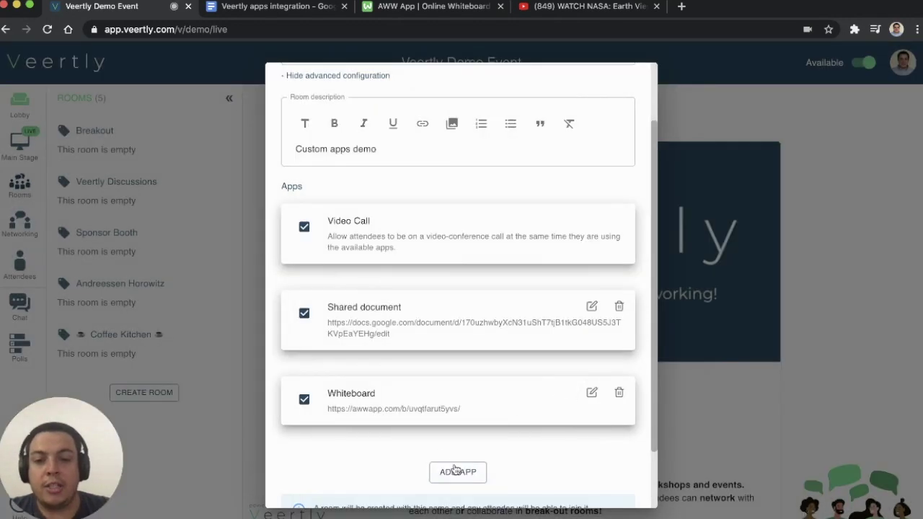
{"action": "left_click", "coordinate": [456, 473]}
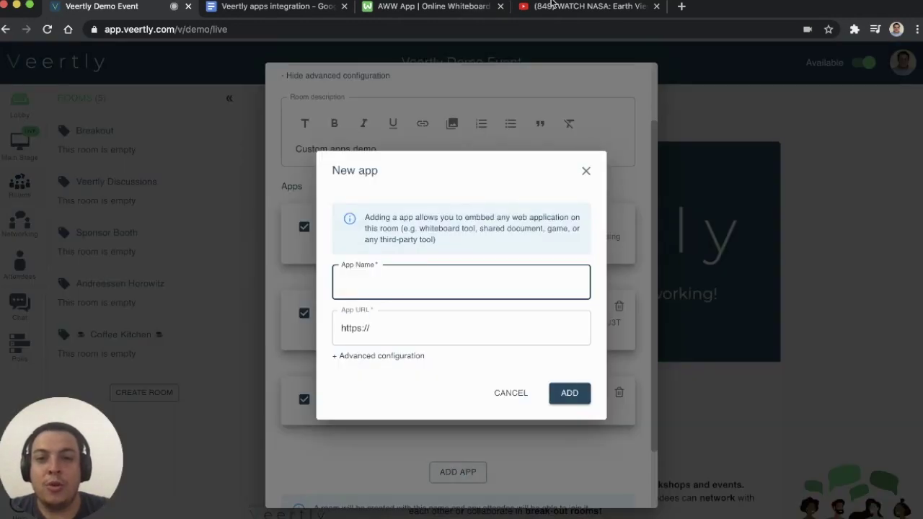
{"action": "left_click", "coordinate": [550, 9]}
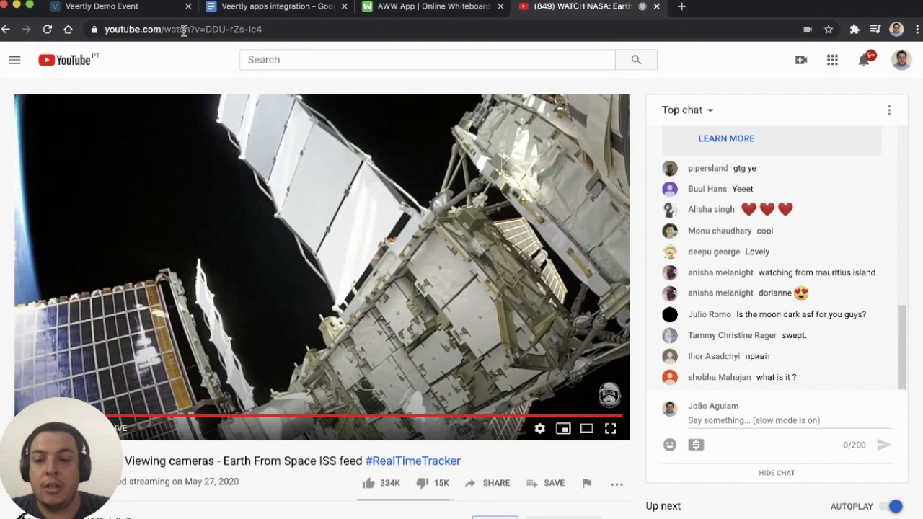
Step: Copy the ISS live stream's embed URL from YouTube's Share > Embed code
{"action": "scroll", "coordinate": [441, 461], "scroll_direction": "down", "scroll_amount": 2}
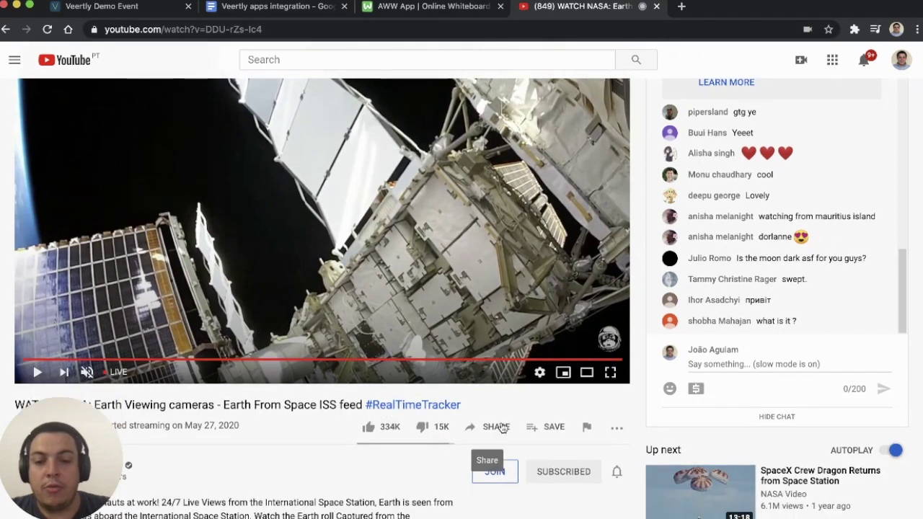
{"action": "left_click", "coordinate": [502, 427]}
{"action": "left_click", "coordinate": [345, 271]}
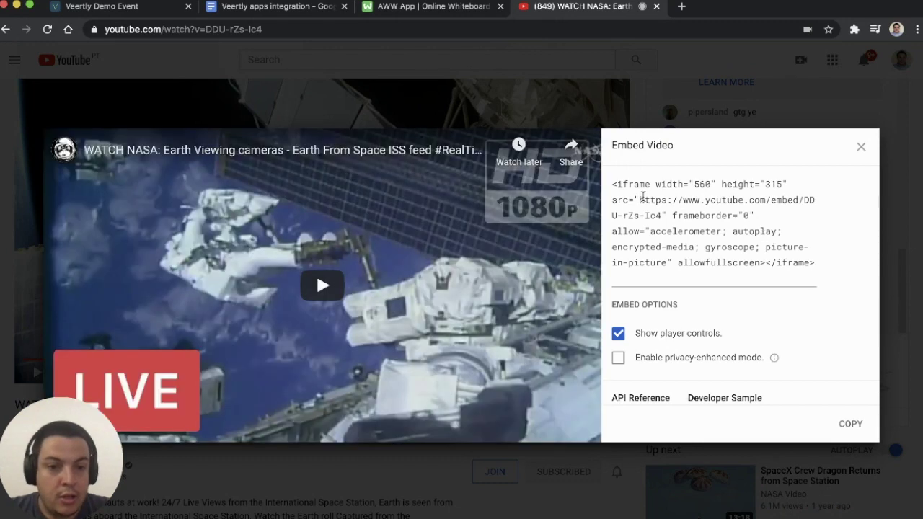
{"action": "left_click_drag", "start_coordinate": [639, 199], "coordinate": [659, 213]}
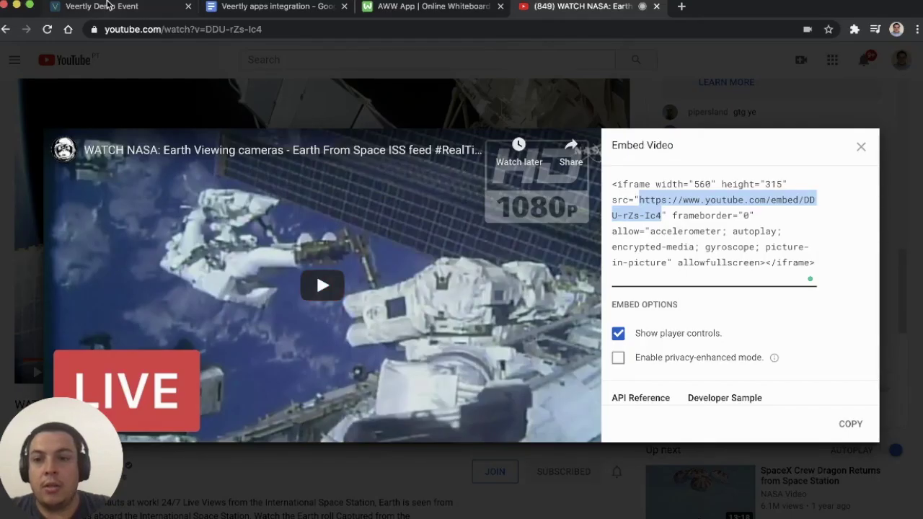
{"action": "key", "text": "ctrl+1"}
{"action": "type", "text": "L"}
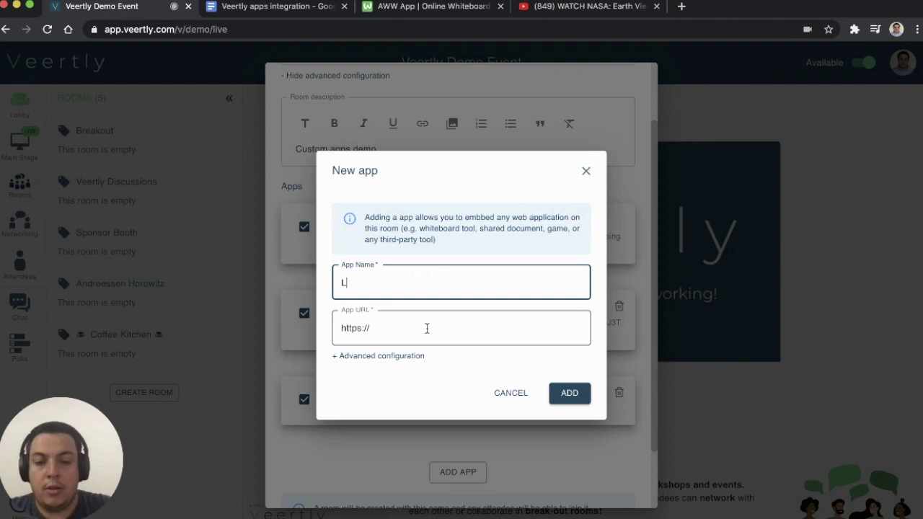
{"action": "type", "text": "ive stream"}
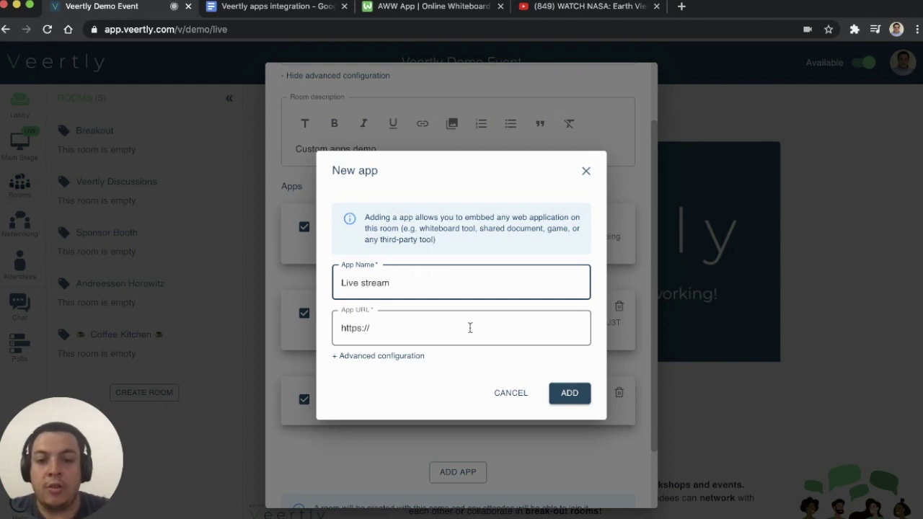
{"action": "left_click", "coordinate": [442, 328]}
{"action": "type", "text": "https://www.youtube.com/embed/DDU-rZs-lc4"}
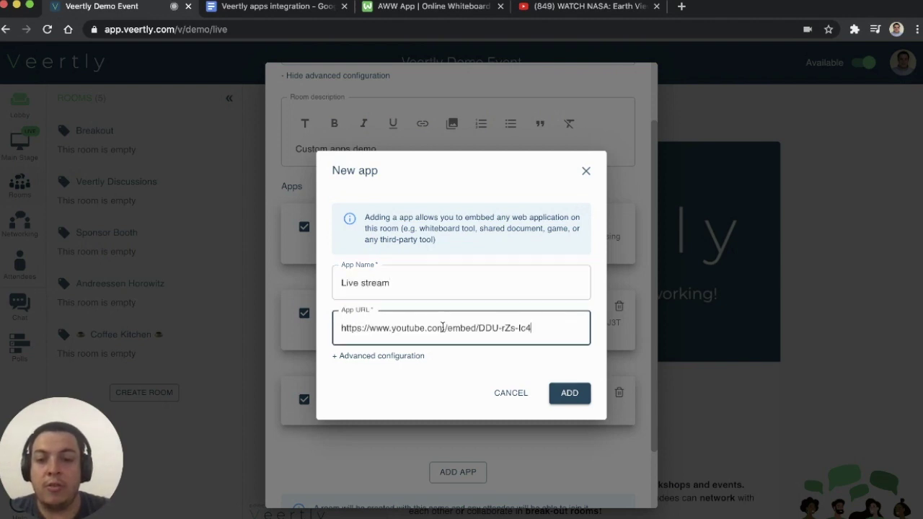
{"action": "left_click", "coordinate": [566, 399]}
{"action": "scroll", "coordinate": [506, 326], "scroll_direction": "up", "scroll_amount": 2}
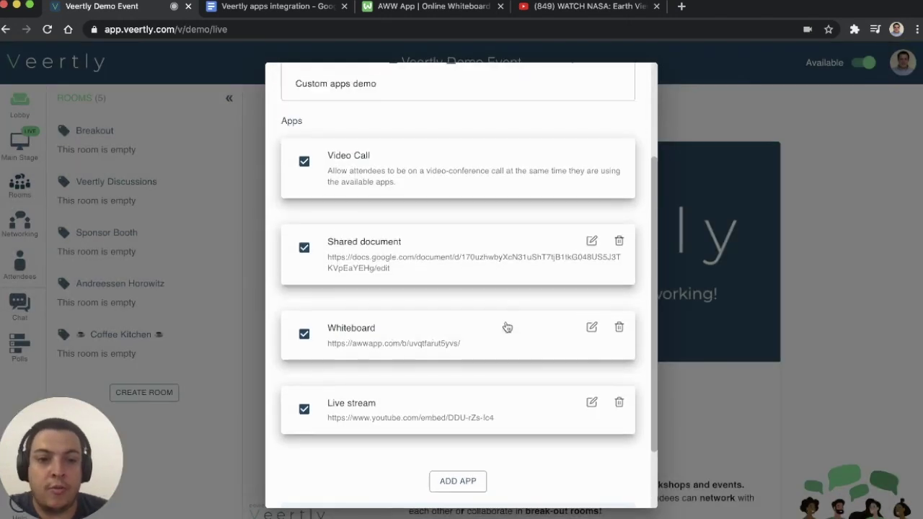
{"action": "scroll", "coordinate": [507, 328], "scroll_direction": "up", "scroll_amount": 1}
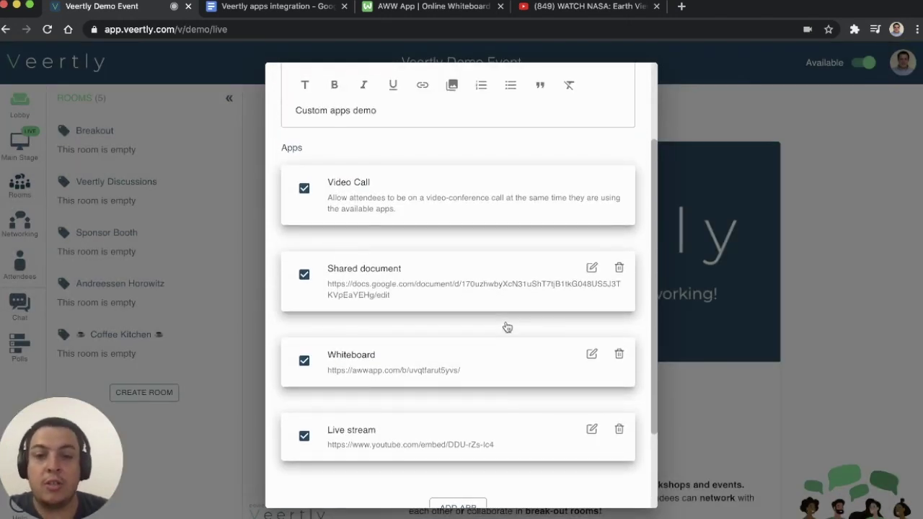
{"action": "scroll", "coordinate": [507, 327], "scroll_direction": "up", "scroll_amount": 3}
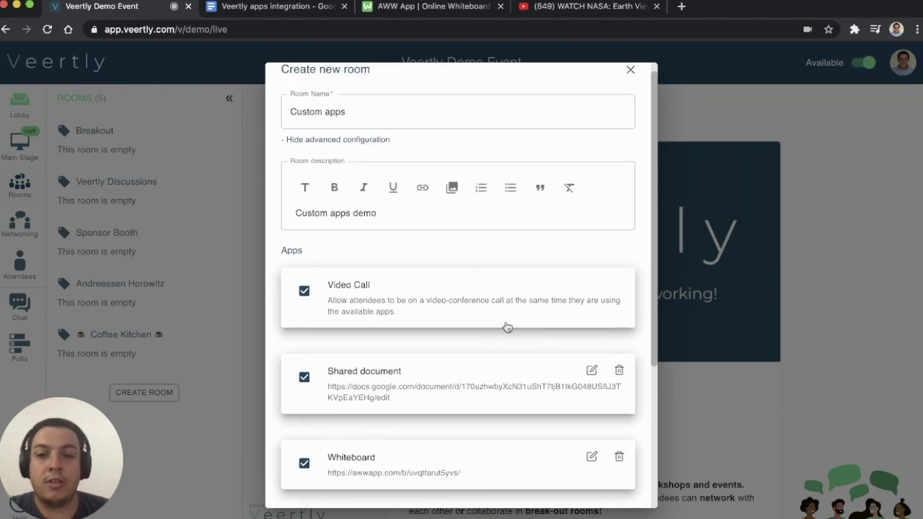
{"action": "scroll", "coordinate": [463, 241], "scroll_direction": "down", "scroll_amount": 5}
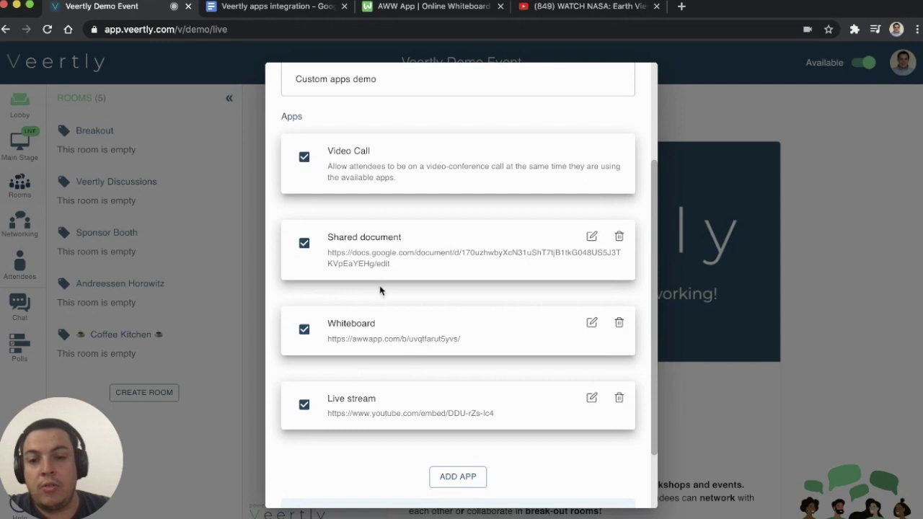
Step: Order the apps Whiteboard, Live stream, Shared document, and rename Live stream to 'Youtube Live stream'
{"action": "left_click_drag", "start_coordinate": [418, 264], "coordinate": [423, 360]}
{"action": "left_click_drag", "start_coordinate": [411, 418], "coordinate": [447, 307]}
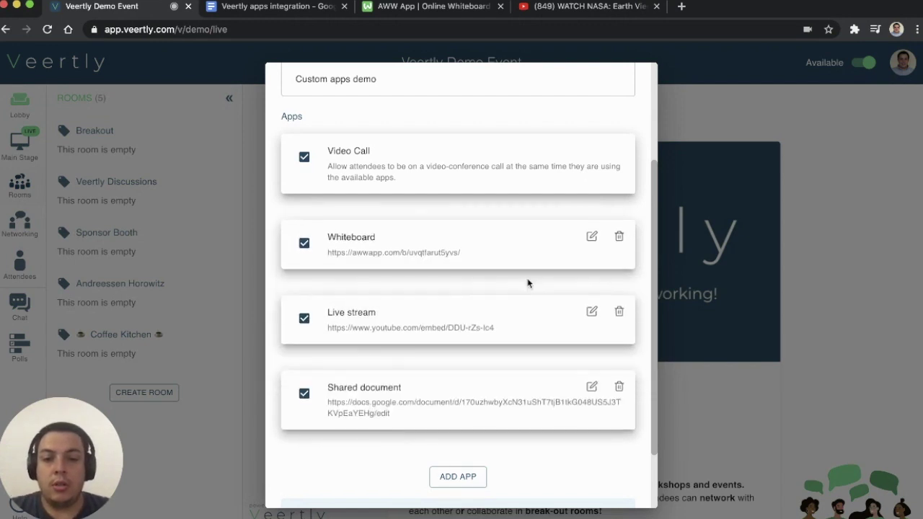
{"action": "left_click", "coordinate": [591, 311]}
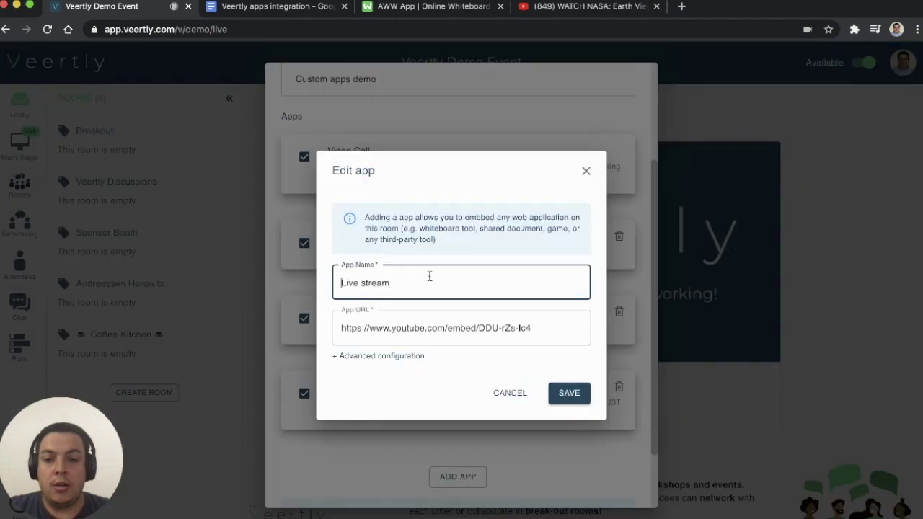
{"action": "type", "text": "Youtube"}
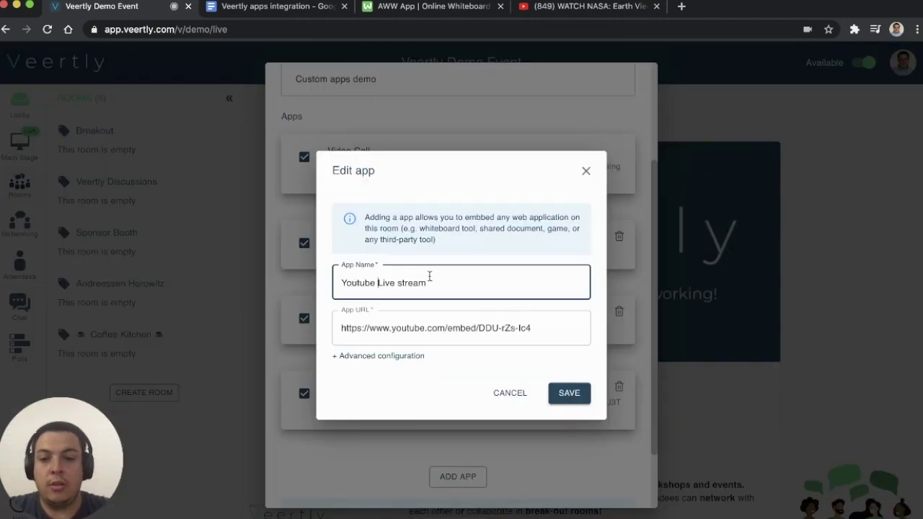
{"action": "left_click", "coordinate": [569, 393]}
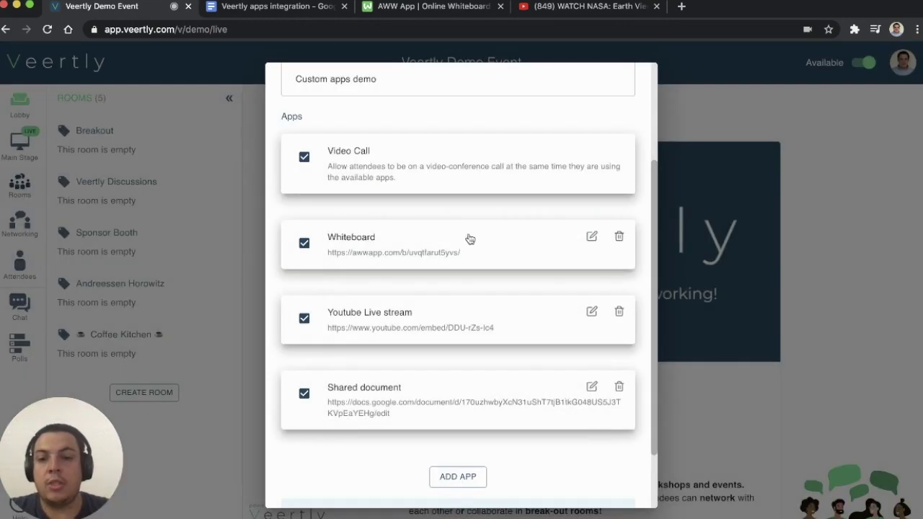
Step: Toggle Video Call off and back on, then create the Custom apps room
{"action": "left_click", "coordinate": [375, 161]}
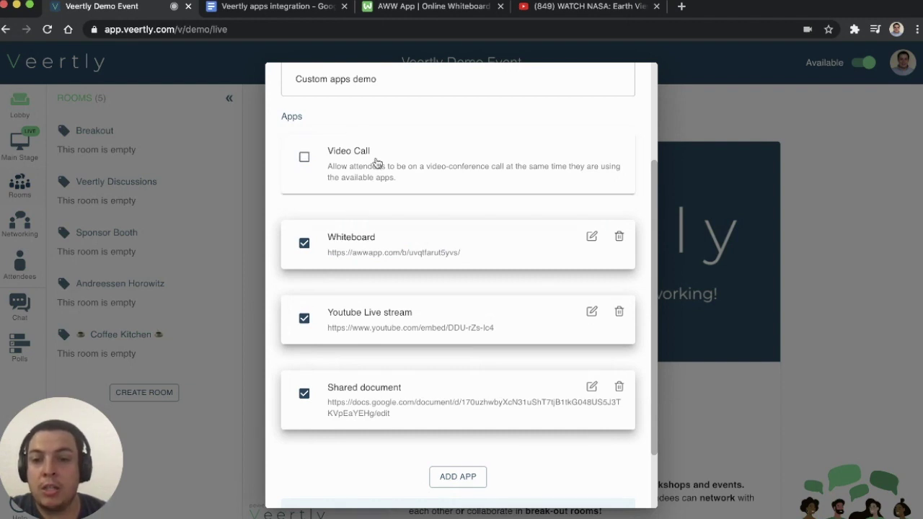
{"action": "left_click", "coordinate": [376, 162]}
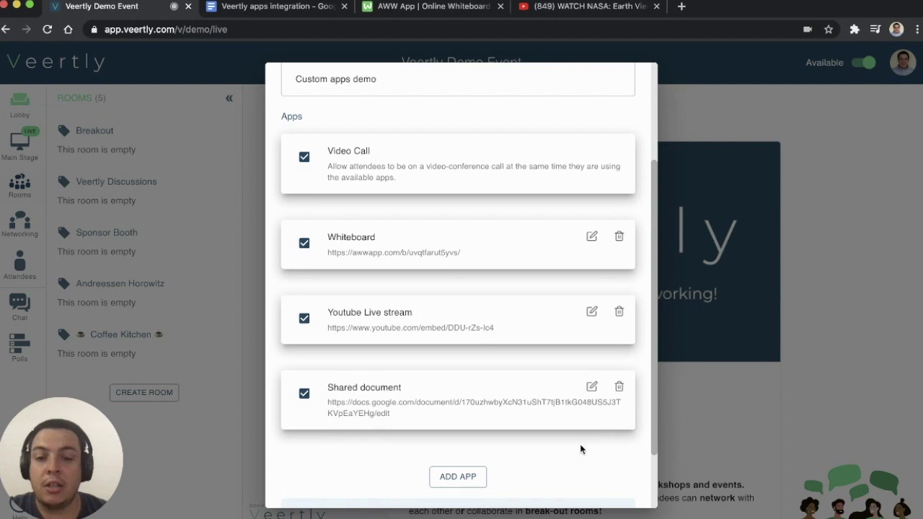
{"action": "scroll", "coordinate": [581, 448], "scroll_direction": "down", "scroll_amount": 2}
{"action": "left_click", "coordinate": [626, 484]}
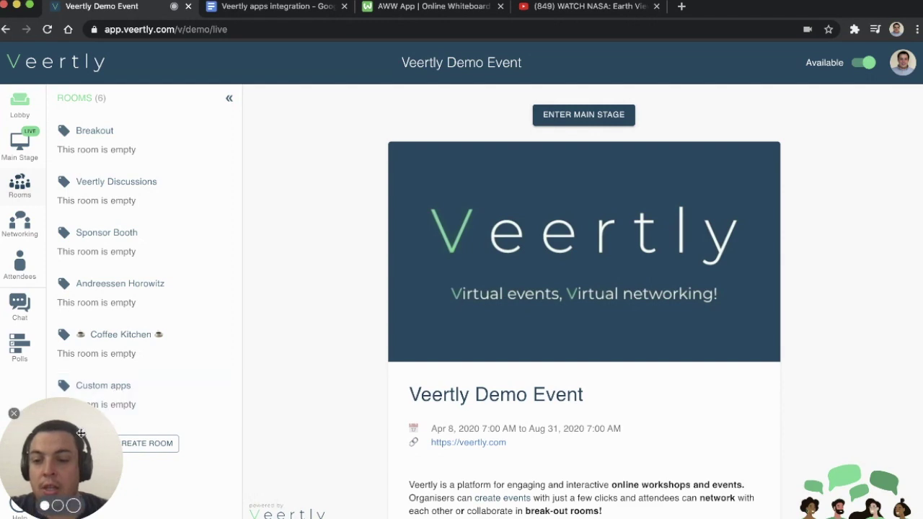
Step: Open the Custom apps room from the Rooms sidebar and join it
{"action": "left_click_drag", "start_coordinate": [112, 450], "coordinate": [190, 451]}
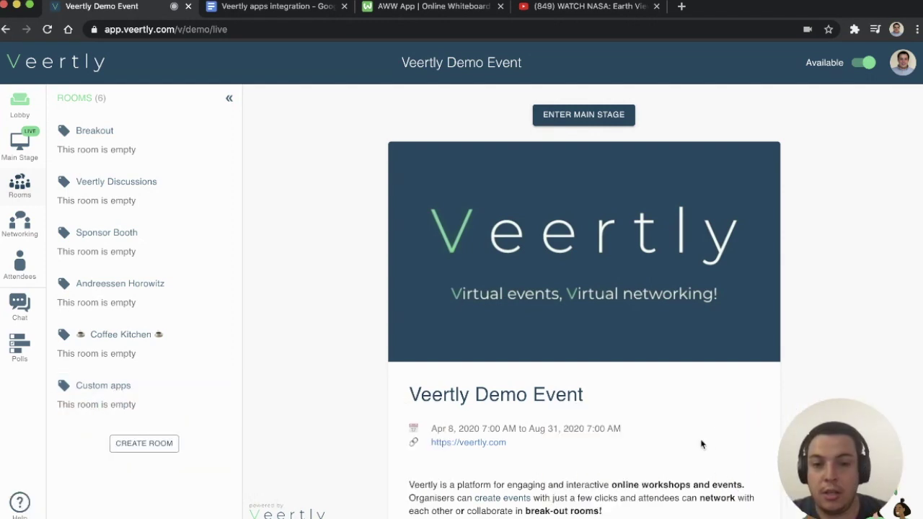
{"action": "left_click", "coordinate": [101, 385]}
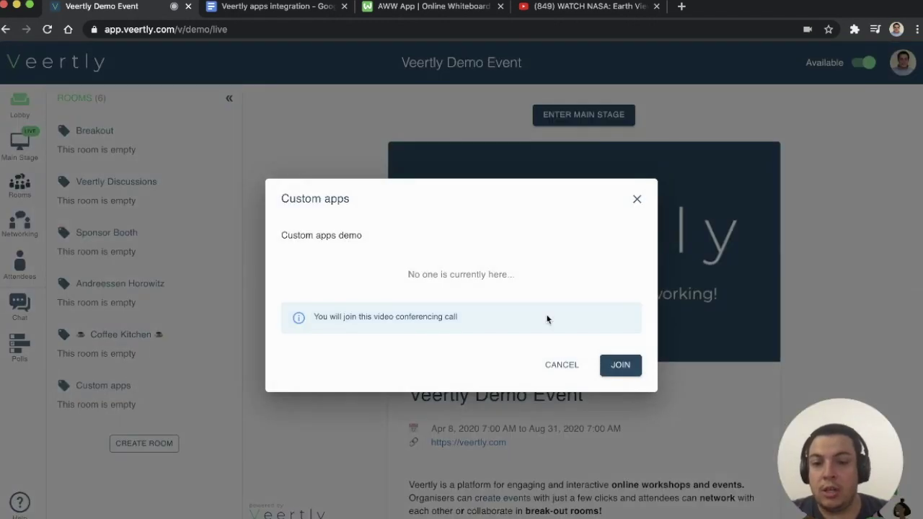
{"action": "left_click", "coordinate": [620, 365]}
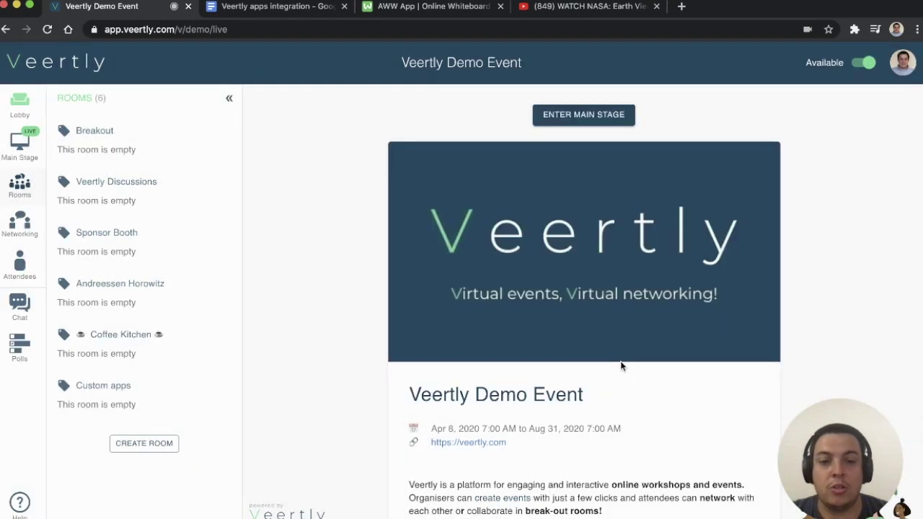
{"action": "mouse_move", "coordinate": [867, 452]}
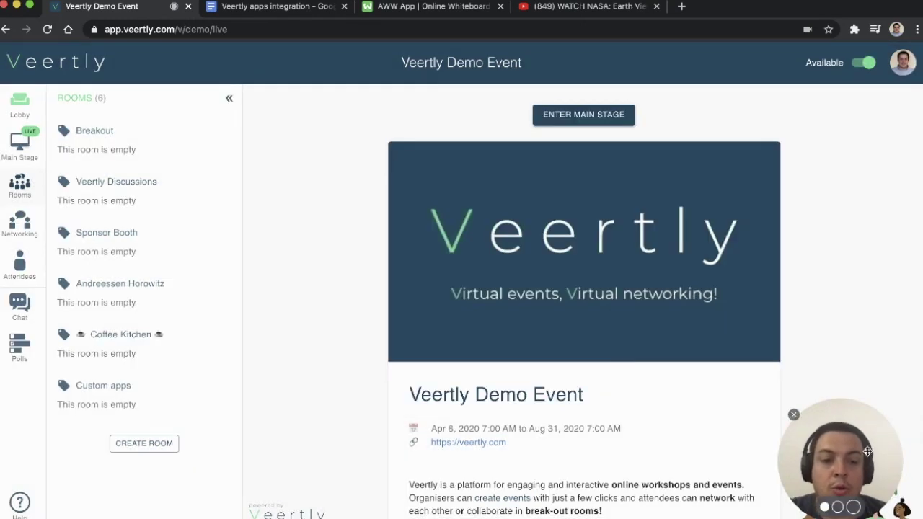
{"action": "left_click_drag", "start_coordinate": [868, 453], "coordinate": [59, 467]}
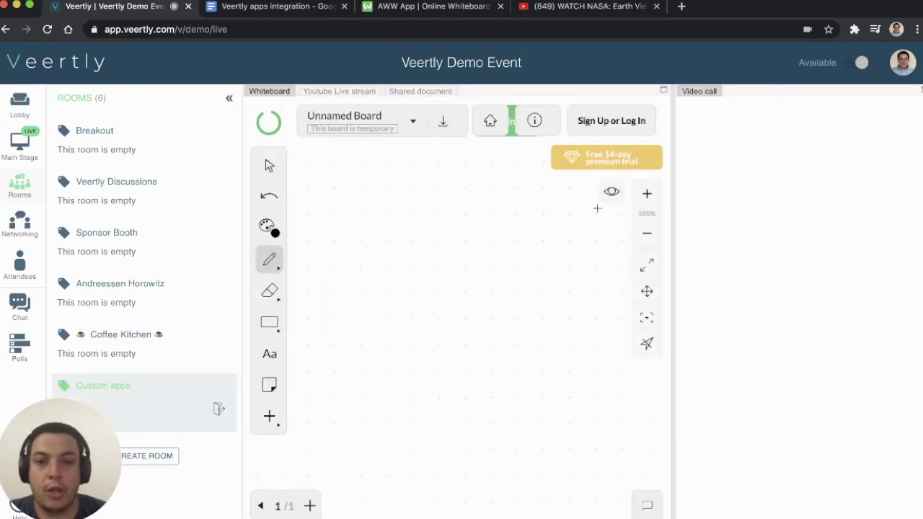
Step: Collapse the Rooms panel, narrow the video call, and draw a freehand loop below the large box
{"action": "left_click", "coordinate": [229, 102]}
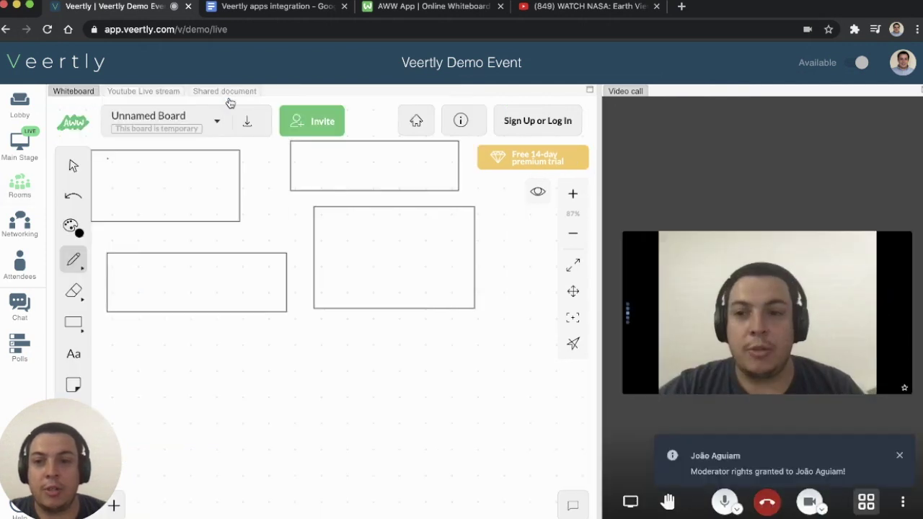
{"action": "left_click_drag", "start_coordinate": [599, 216], "coordinate": [723, 225]}
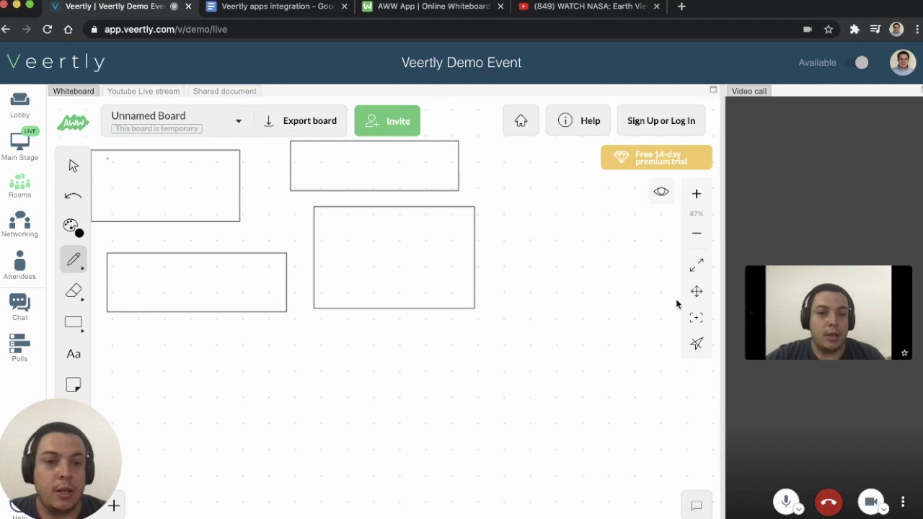
{"action": "mouse_move", "coordinate": [440, 330]}
{"action": "left_mouse_down"}
{"action": "mouse_move", "coordinate": [484, 373]}
{"action": "mouse_move", "coordinate": [505, 423]}
{"action": "left_mouse_up"}
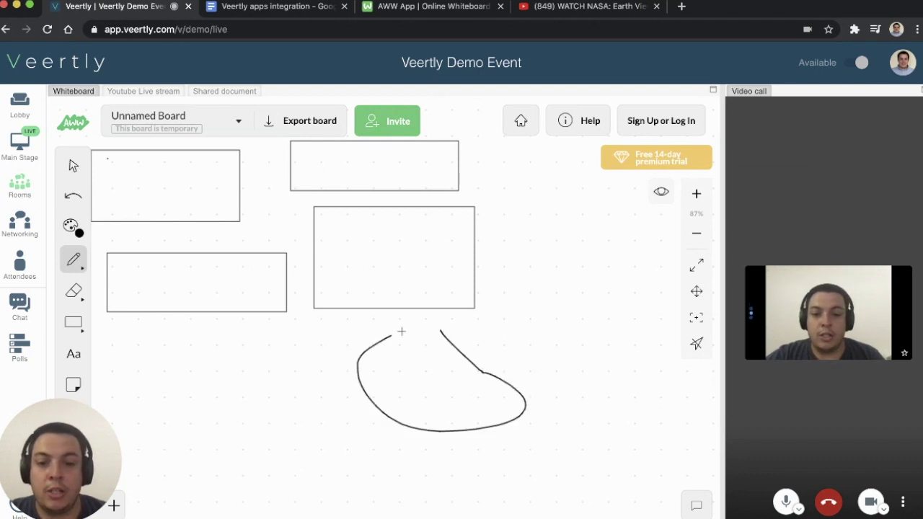
{"action": "mouse_move", "coordinate": [402, 332]}
{"action": "left_mouse_down"}
{"action": "mouse_move", "coordinate": [453, 324]}
{"action": "mouse_move", "coordinate": [443, 330]}
{"action": "left_mouse_up"}
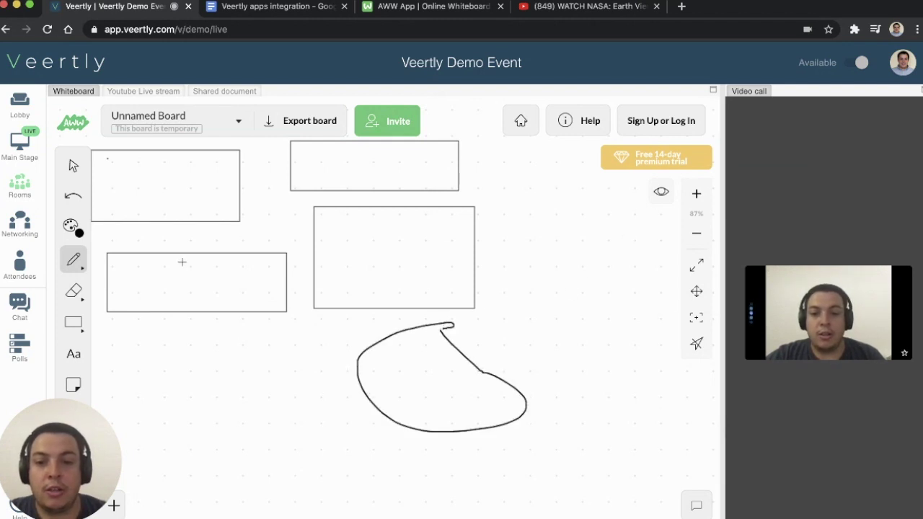
Step: Draw a solid black rectangle at the board's lower left and confirm it in the AWW tab
{"action": "left_click", "coordinate": [73, 323]}
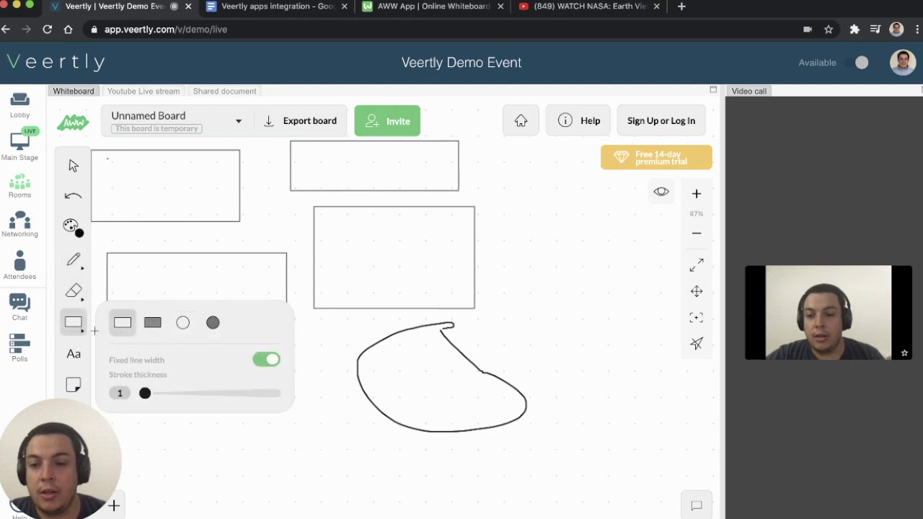
{"action": "left_click_drag", "start_coordinate": [147, 382], "coordinate": [276, 437]}
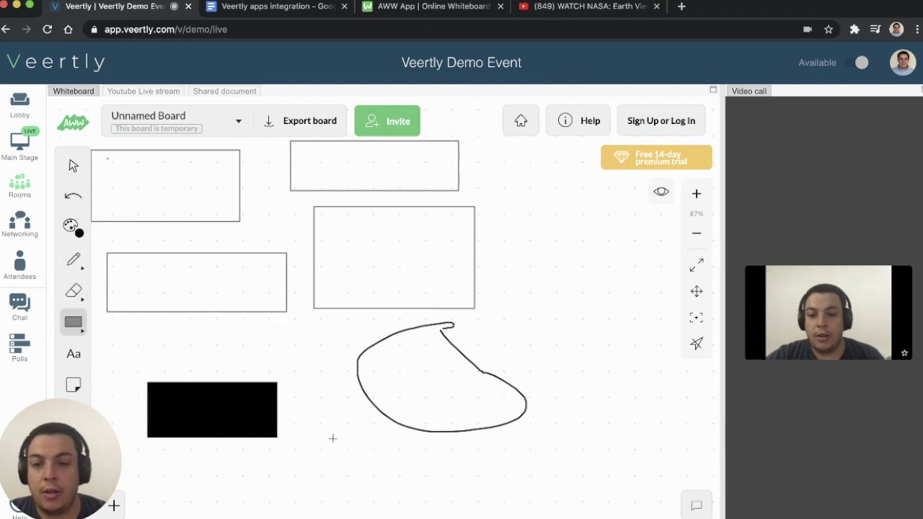
{"action": "left_click", "coordinate": [393, 6]}
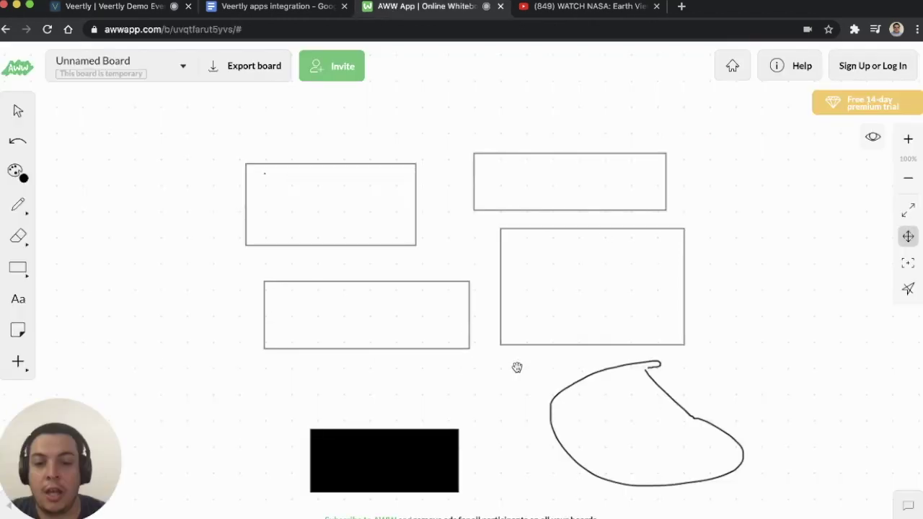
{"action": "left_click", "coordinate": [139, 7]}
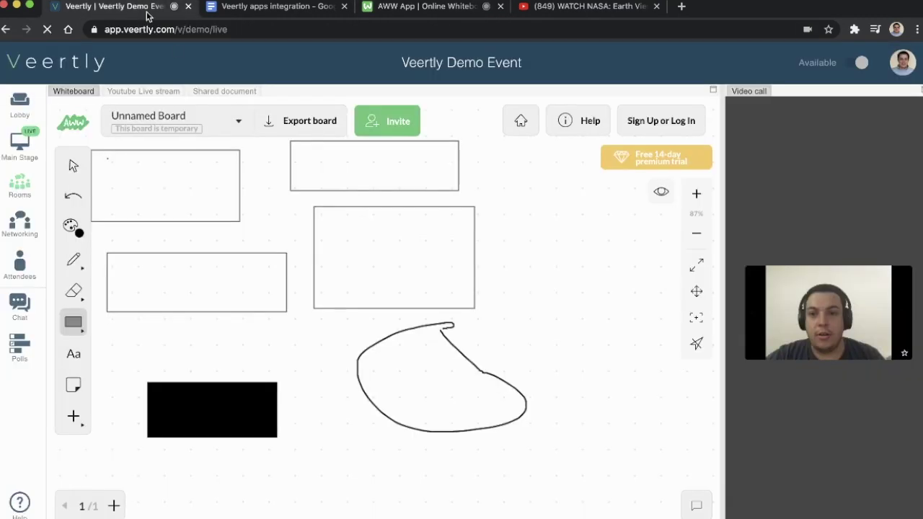
Step: Add 'Directly from Veertly!' on a new line under the shared Doc's question, then show the YouTube stream
{"action": "left_click", "coordinate": [223, 93]}
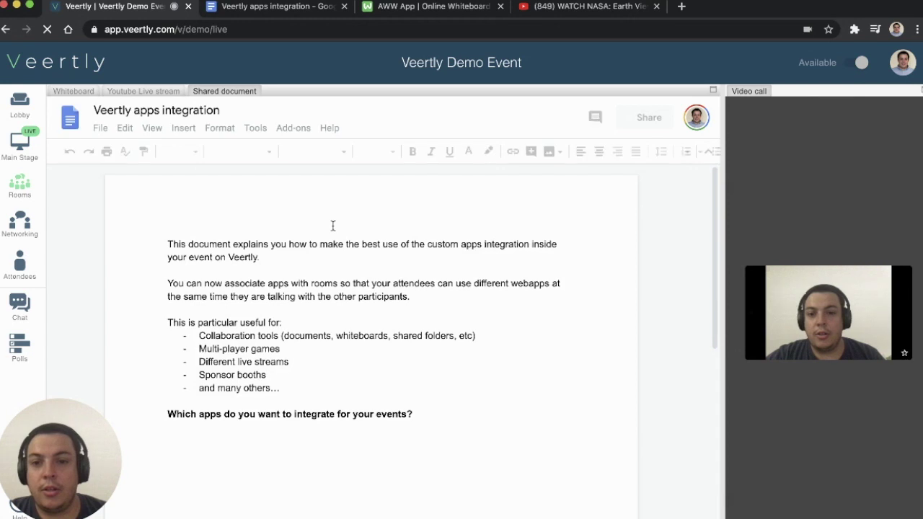
{"action": "left_click", "coordinate": [420, 418]}
{"action": "key", "text": "Return"}
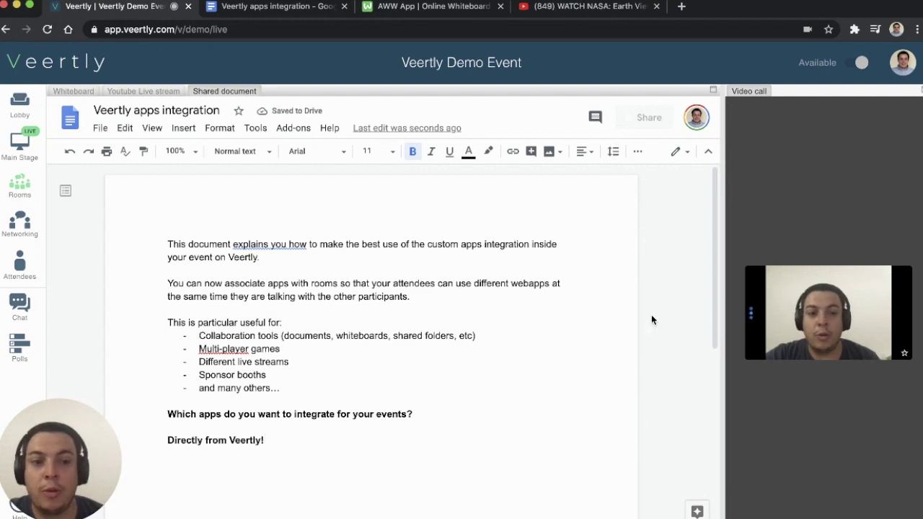
{"action": "left_click", "coordinate": [119, 92]}
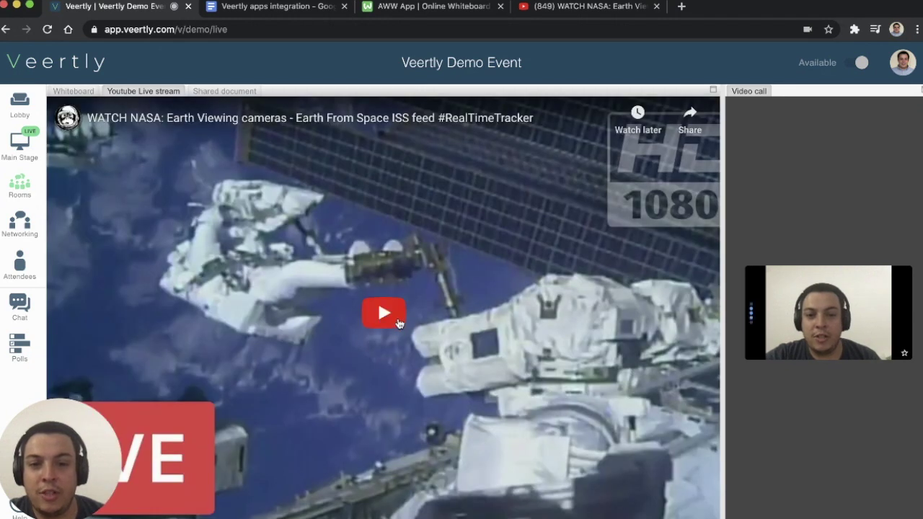
{"action": "left_click", "coordinate": [399, 321]}
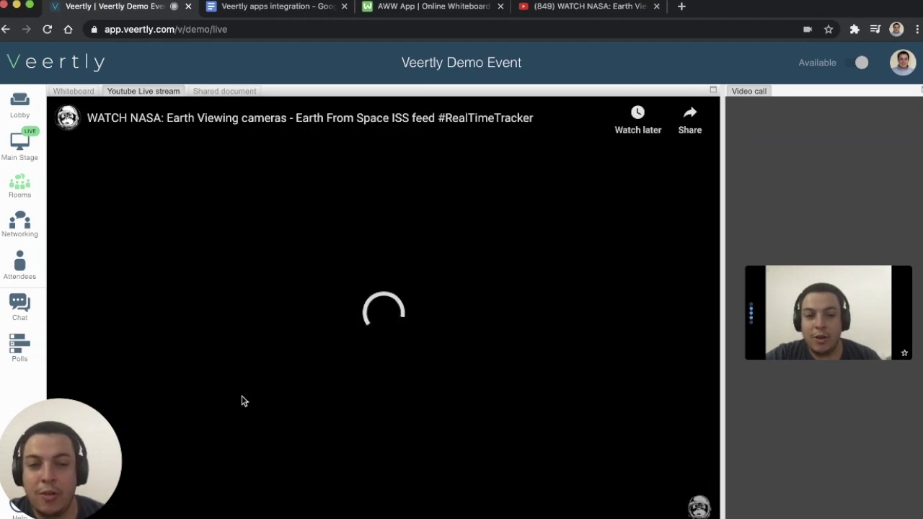
{"action": "mouse_move", "coordinate": [85, 440]}
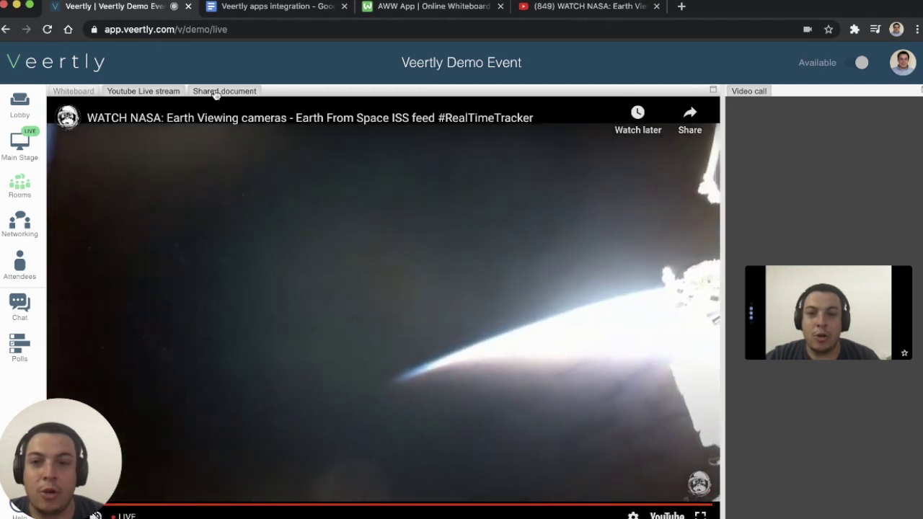
{"action": "left_click", "coordinate": [215, 93]}
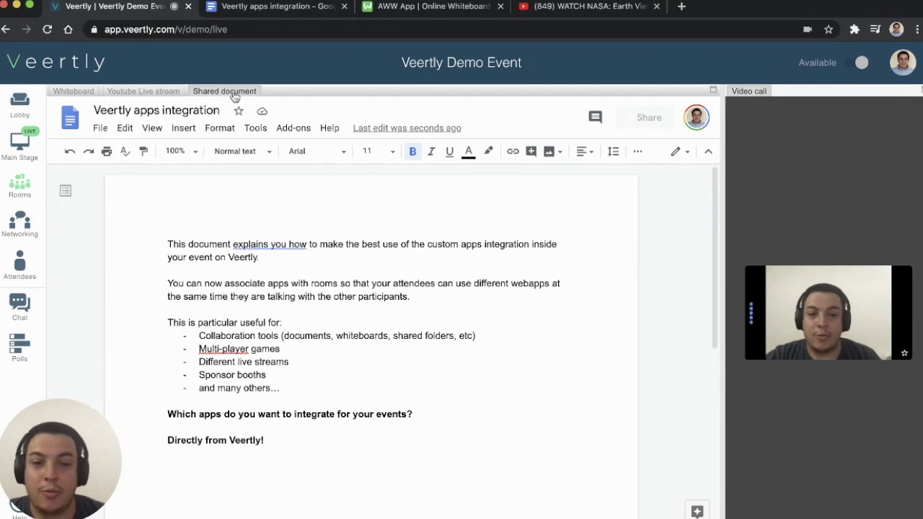
{"action": "mouse_move", "coordinate": [776, 173]}
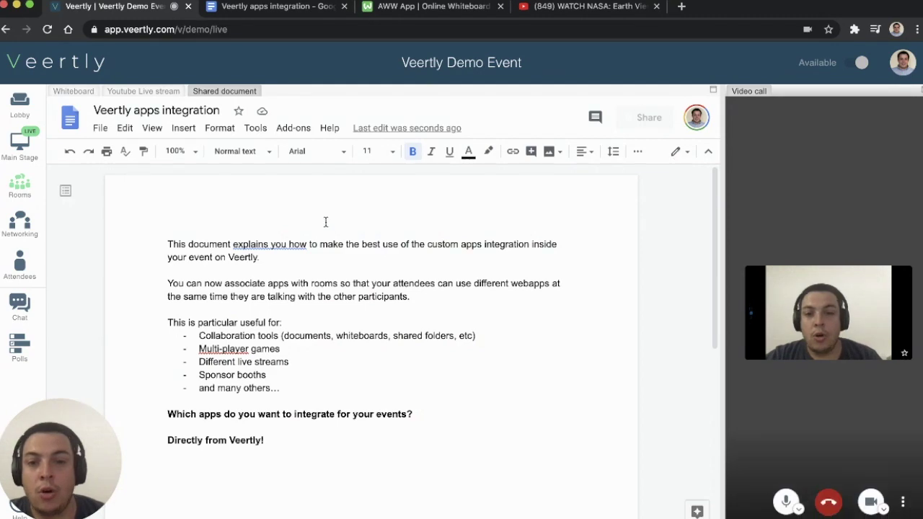
Step: Move the YouTube Live stream tab into its own pane beside the video call
{"action": "left_click", "coordinate": [147, 92]}
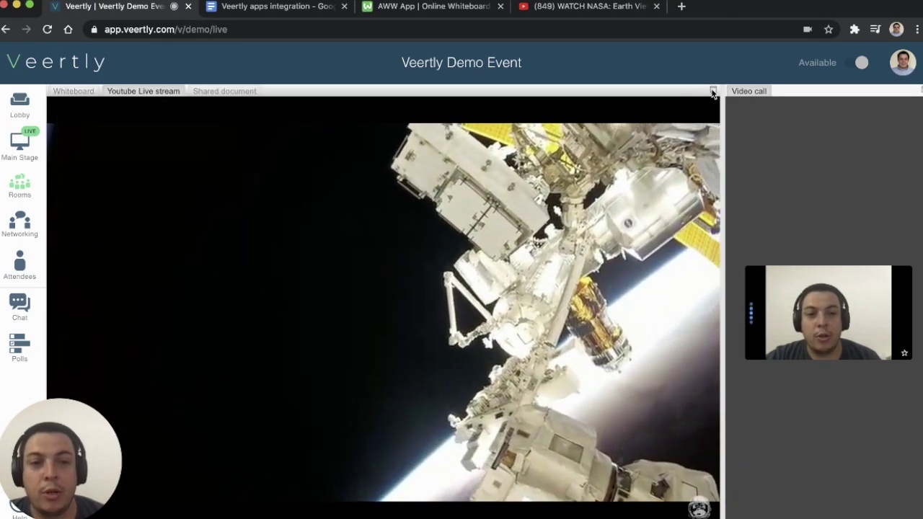
{"action": "left_click", "coordinate": [713, 91]}
{"action": "left_click", "coordinate": [917, 90]}
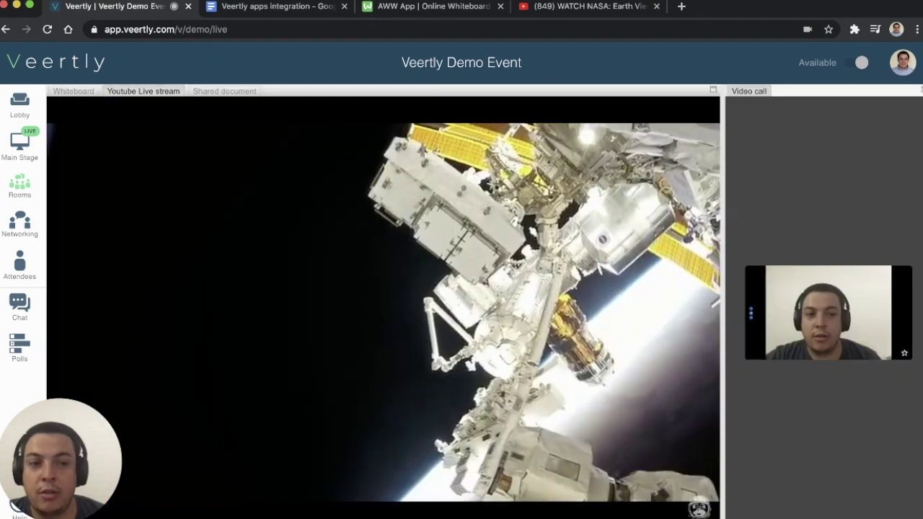
{"action": "left_click_drag", "start_coordinate": [109, 91], "coordinate": [608, 240]}
Step: Show the Shared document in the left pane next to the live stream
{"action": "left_click", "coordinate": [139, 91]}
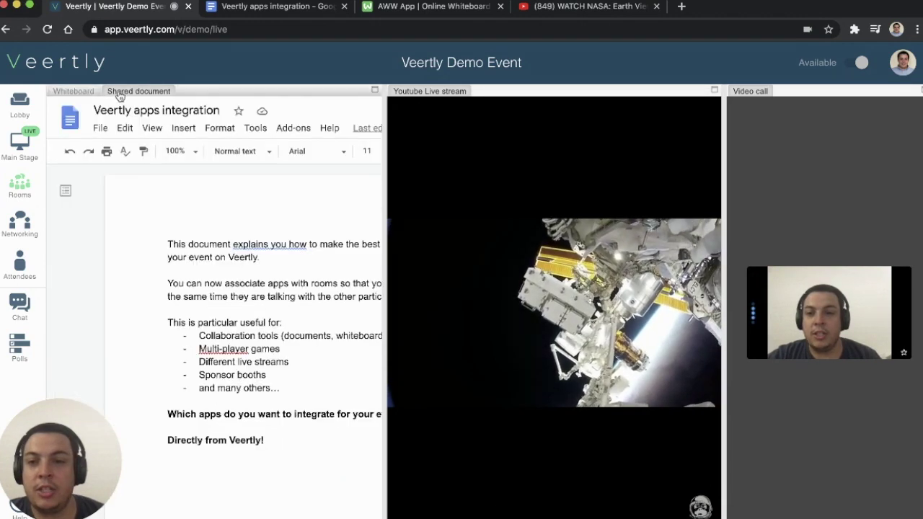
{"action": "scroll", "coordinate": [219, 451], "scroll_direction": "right", "scroll_amount": 3}
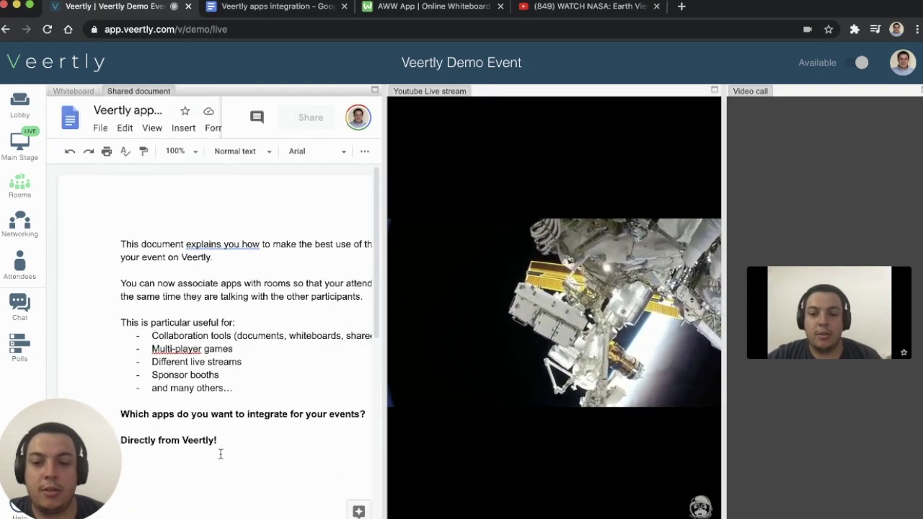
{"action": "scroll", "coordinate": [221, 454], "scroll_direction": "right", "scroll_amount": 8}
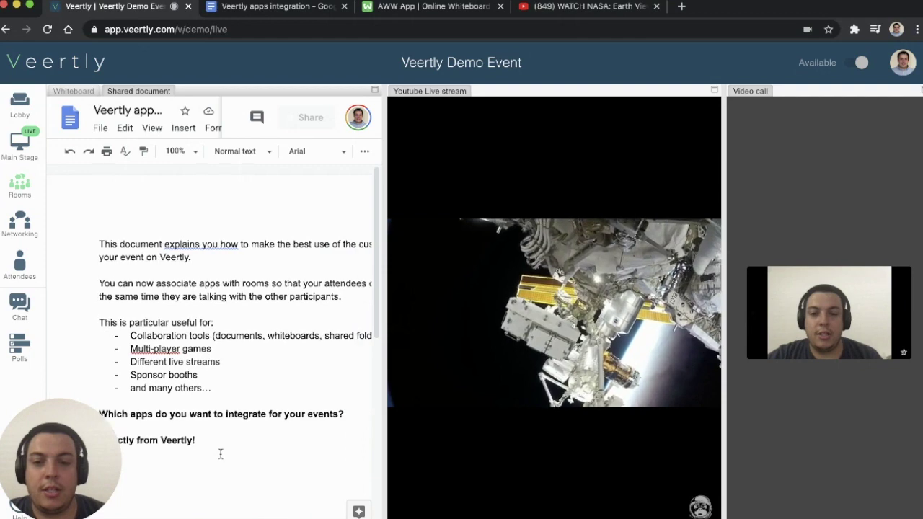
{"action": "scroll", "coordinate": [220, 454], "scroll_direction": "right", "scroll_amount": 2}
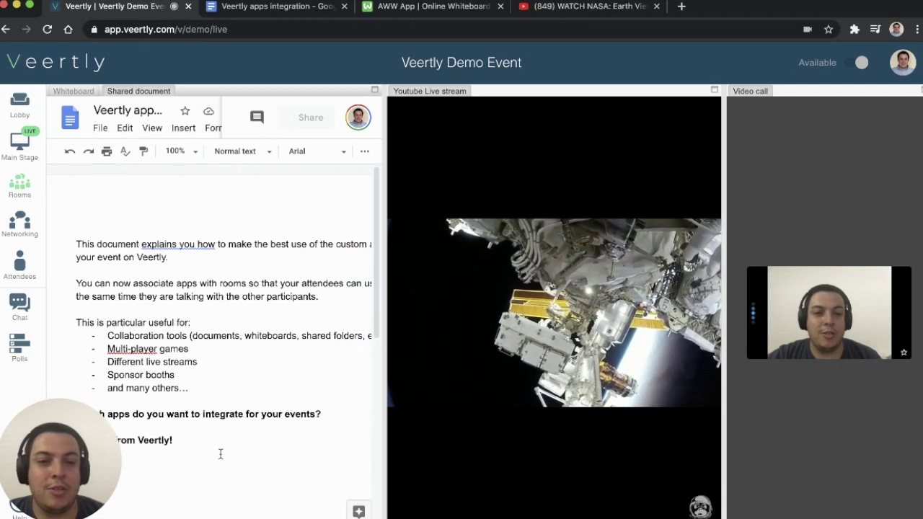
{"action": "scroll", "coordinate": [221, 454], "scroll_direction": "right", "scroll_amount": 3}
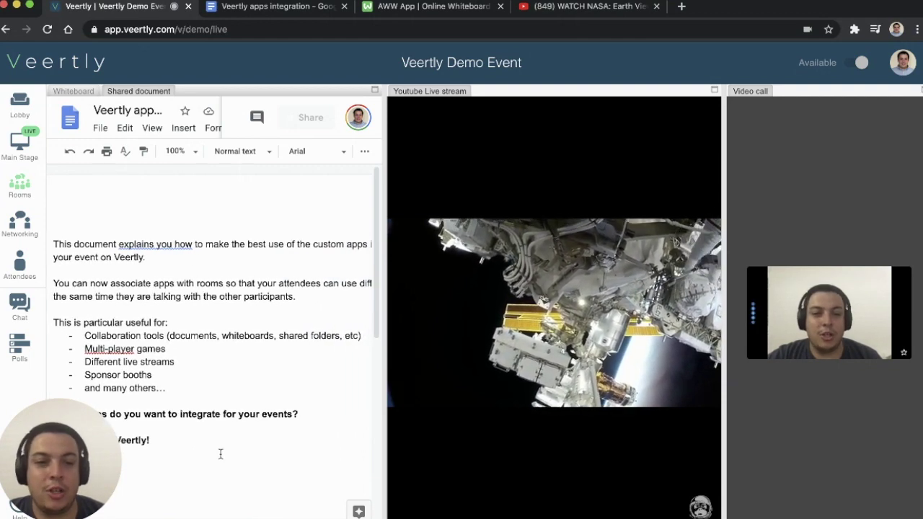
{"action": "mouse_move", "coordinate": [60, 463]}
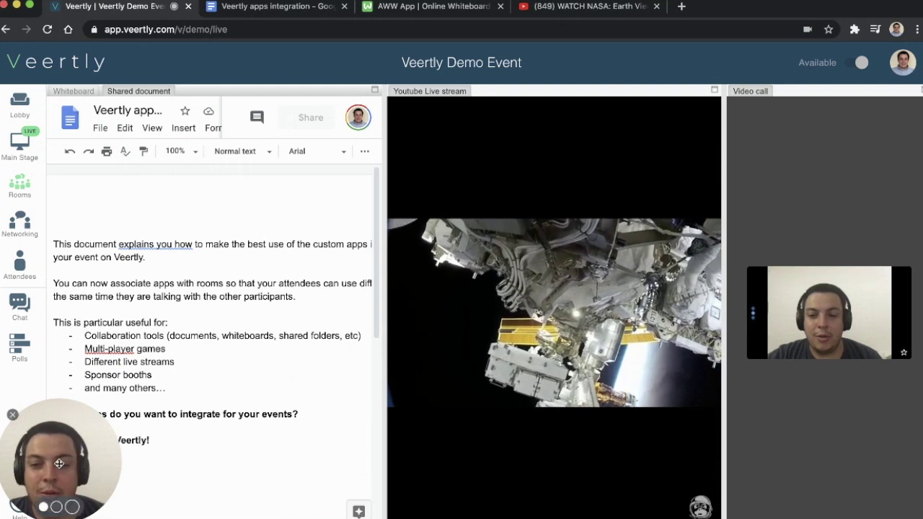